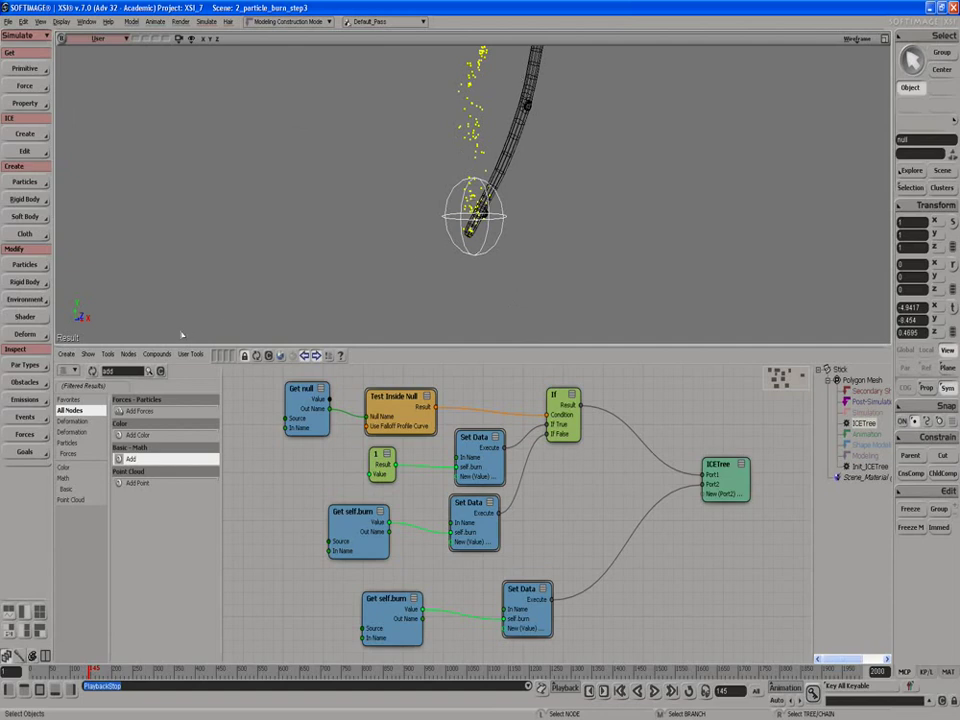
Search the node library for 'get ne' and drop a Get Neighbors node into the tree
double_click(131, 372)
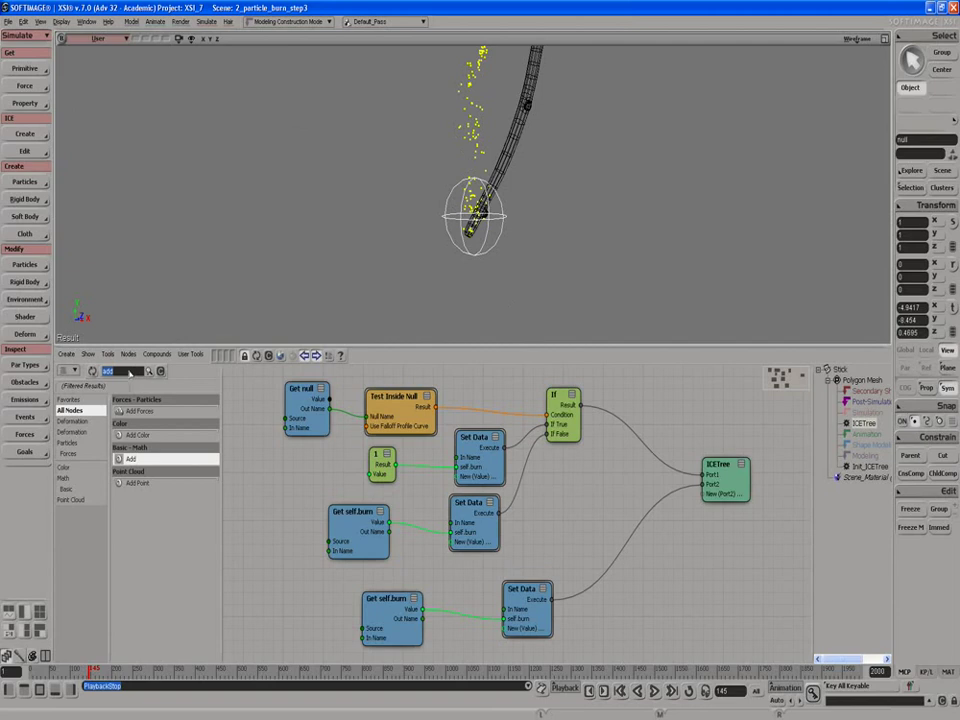
key(BackSpace)
text(get)
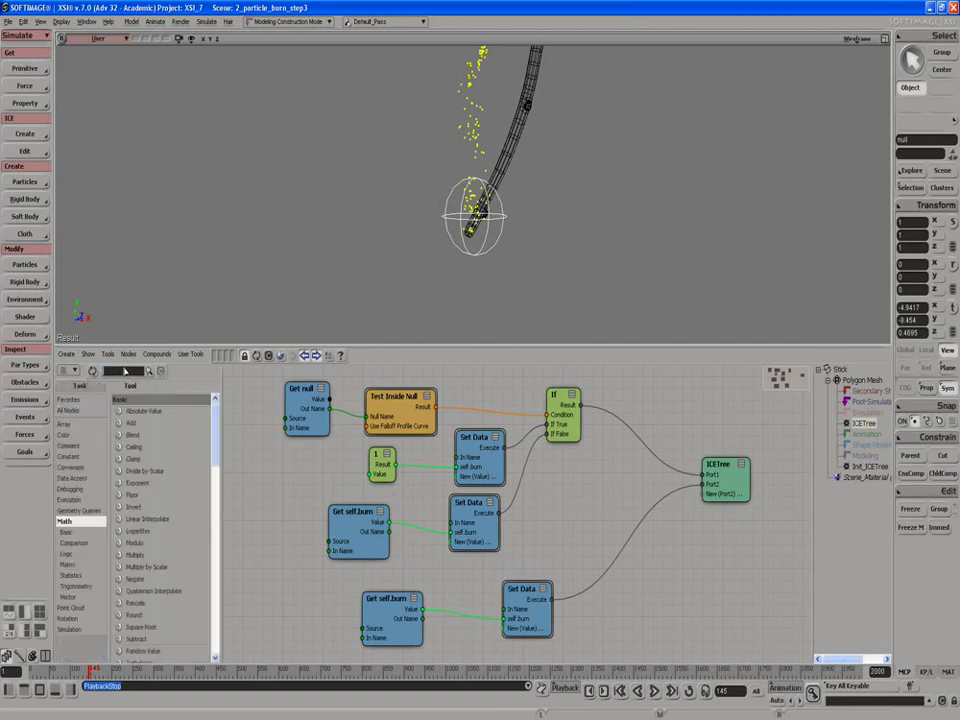
text( ne)
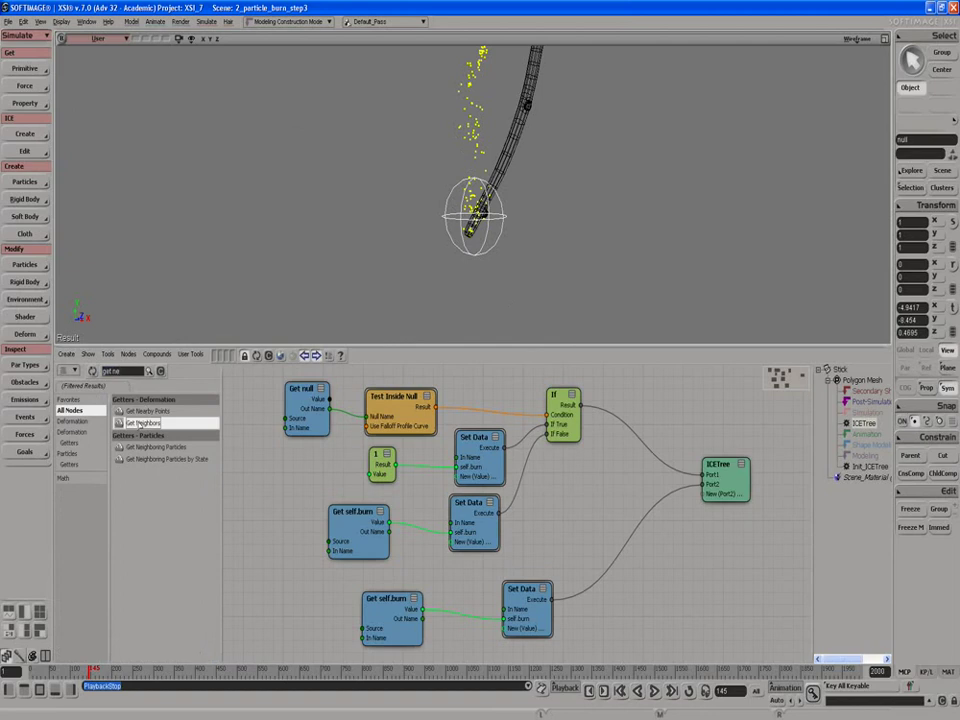
drag(140, 424, 266, 578)
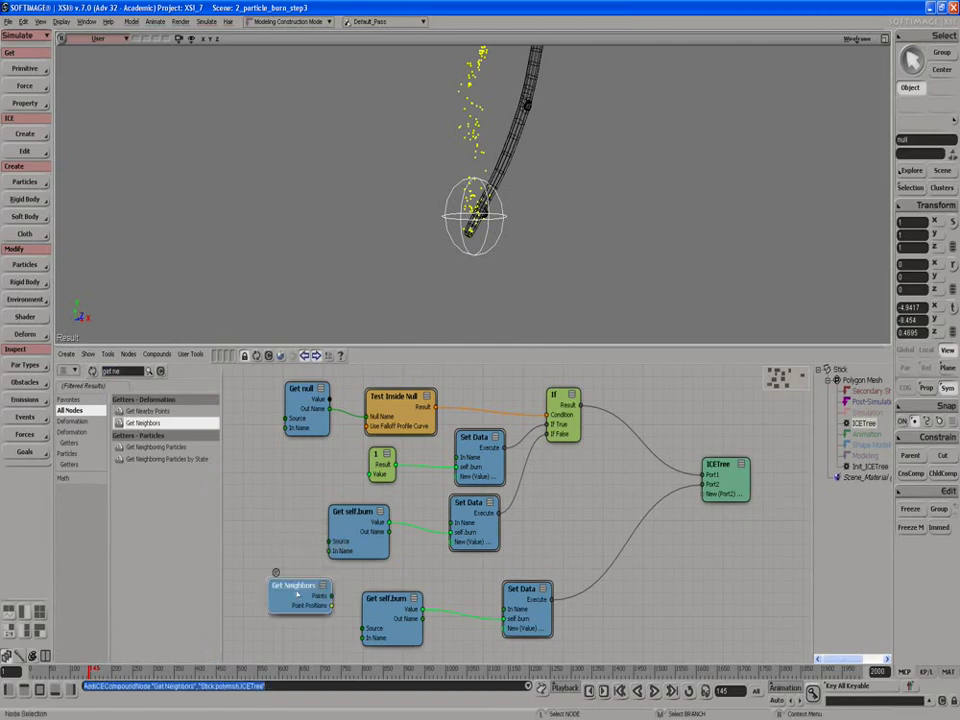
Rearrange the lower Set Data and Get self.burn nodes to make room around Get Neighbors
drag(517, 615, 570, 617)
mouse_move(410, 617)
mouse_down()
mouse_move(440, 612)
mouse_move(503, 636)
mouse_up()
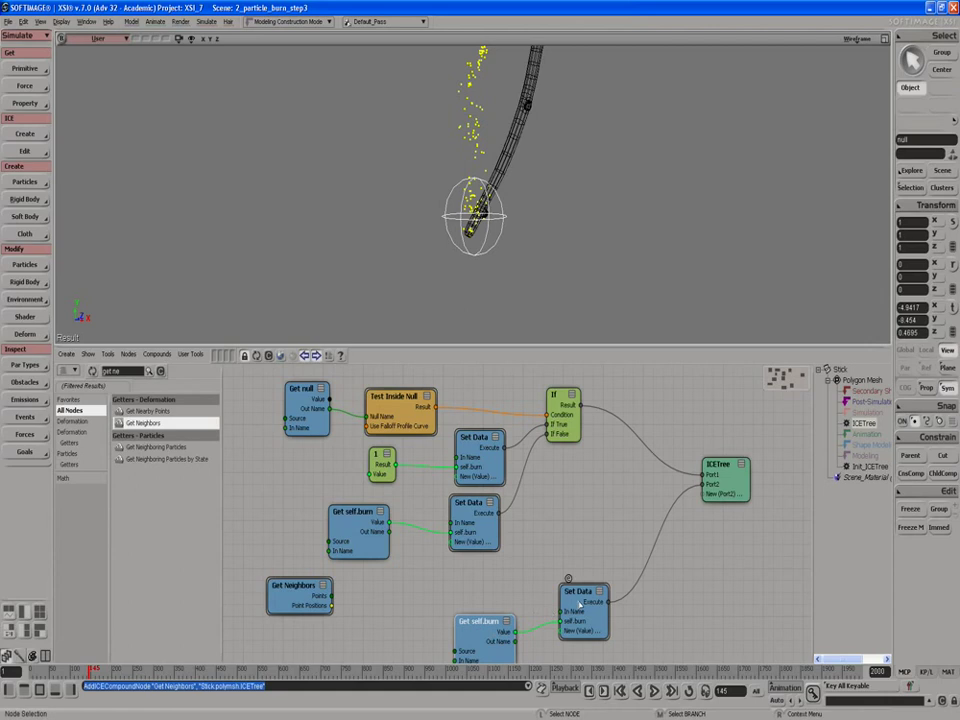
drag(580, 593, 587, 607)
click(285, 586)
drag(298, 600, 289, 607)
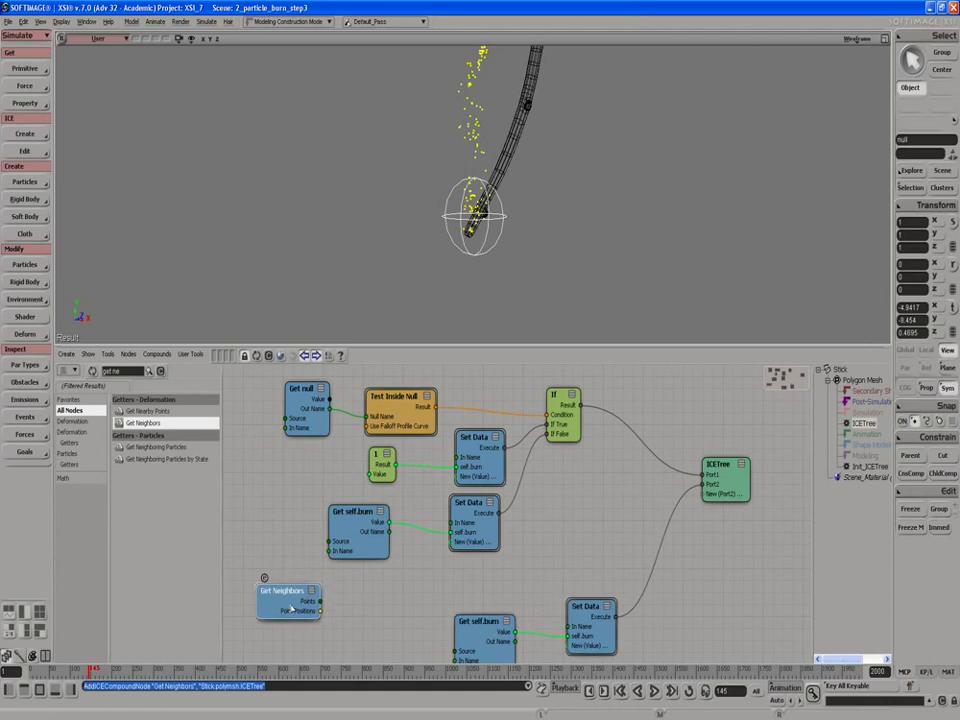
click(371, 531)
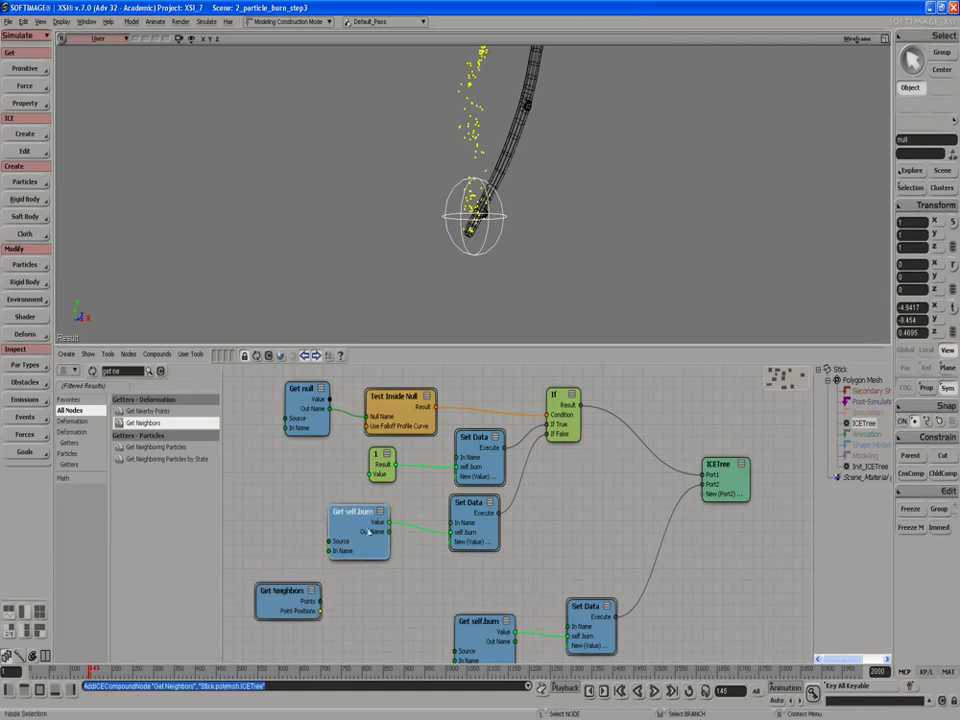
Duplicate Get self.burn, feed it from Get Neighbors' Points, and rename its attribute to burn
mouse_move(353, 521)
mouse_down()
mouse_move(366, 590)
mouse_move(350, 600)
mouse_up()
key(ctrl+d)
double_click(366, 590)
double_click(93, 156)
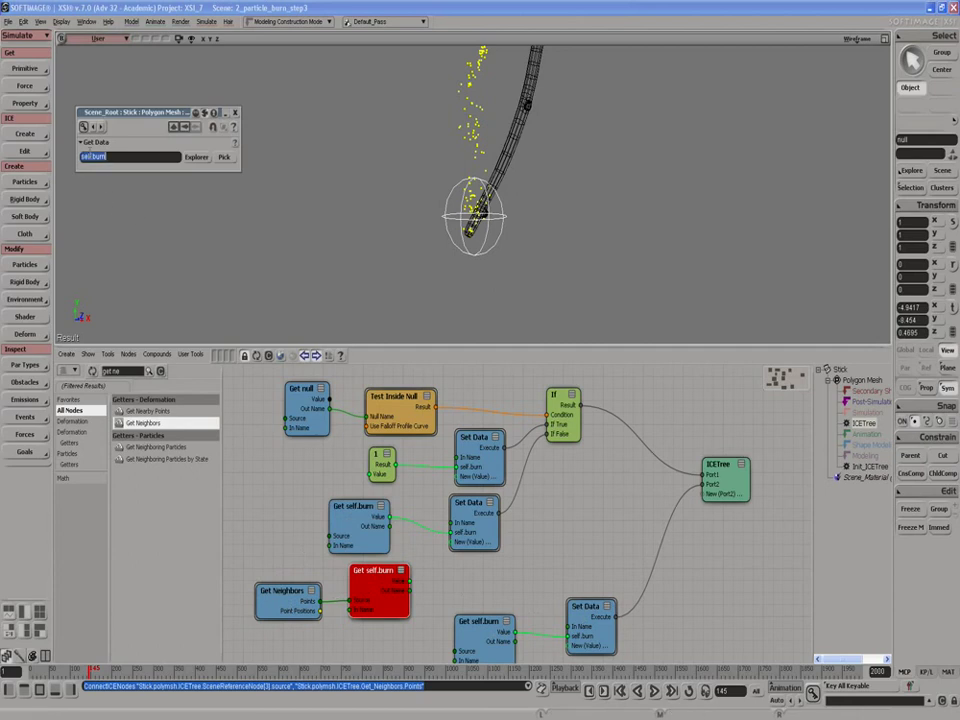
click(93, 156)
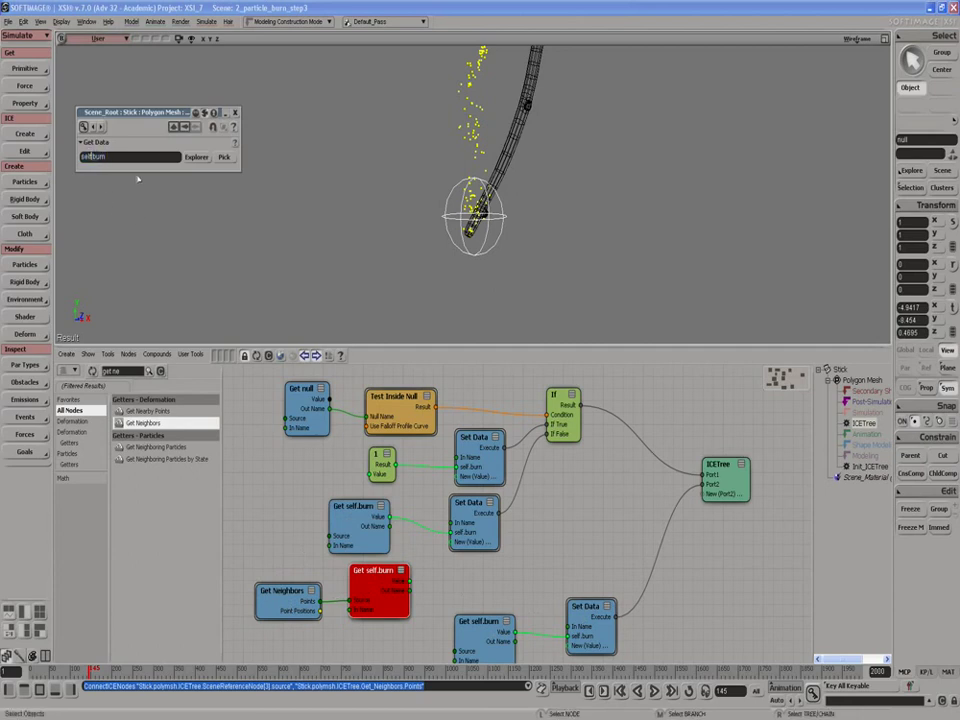
key(BackSpace)
key(BackSpace)
key(BackSpace)
key(BackSpace)
key(Return)
click(235, 112)
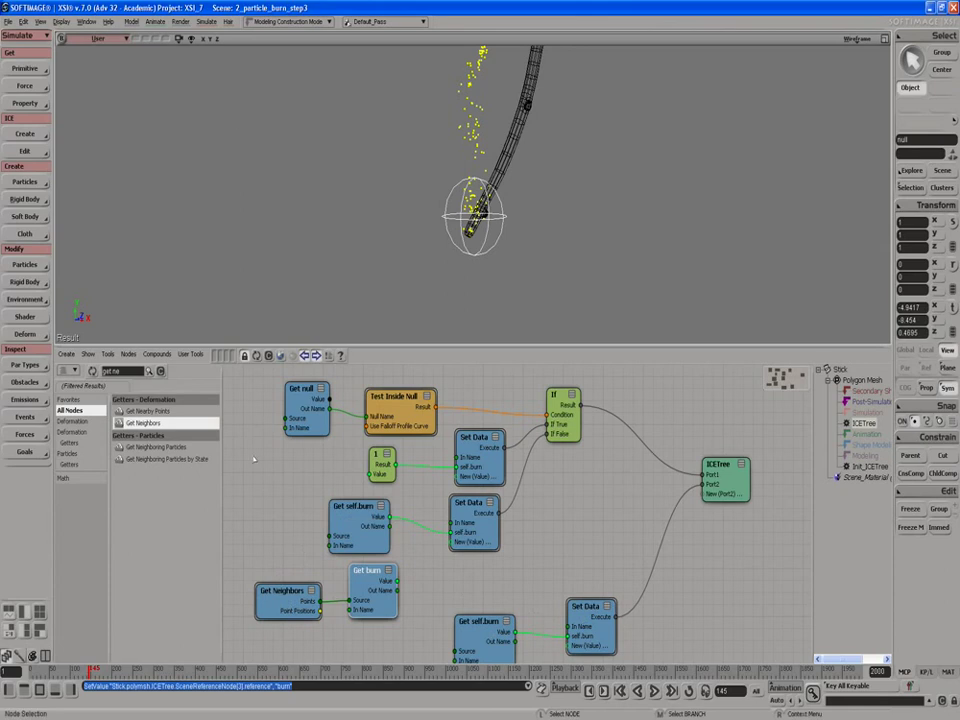
drag(296, 606, 298, 592)
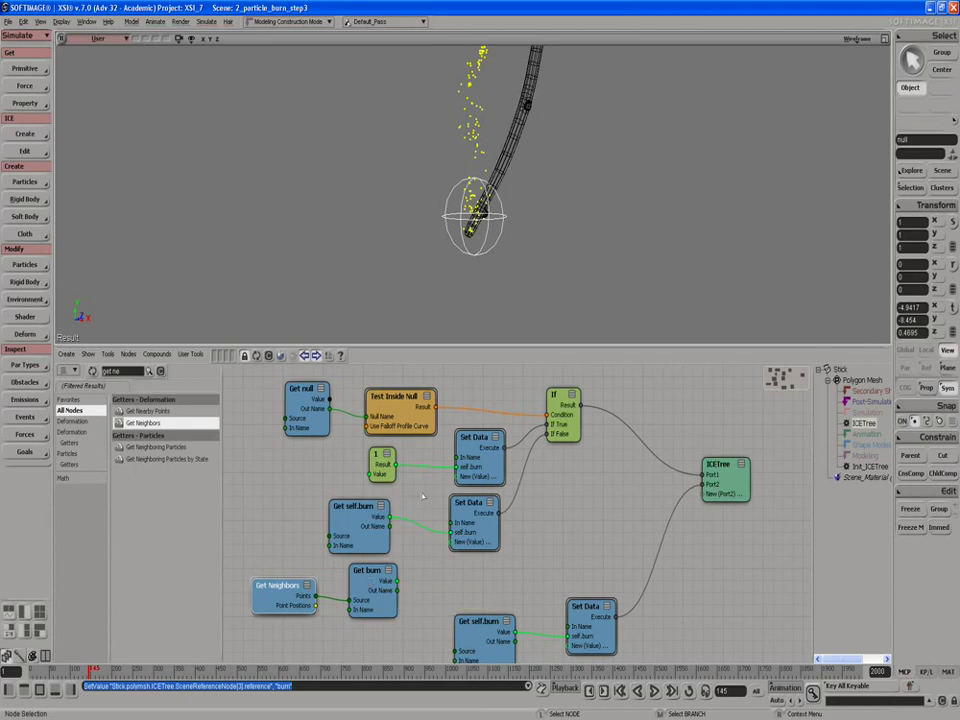
Add a Get Array Average node (search 'av') with Get burn's Value wired into its Array
drag(352, 592, 352, 597)
drag(294, 589, 292, 597)
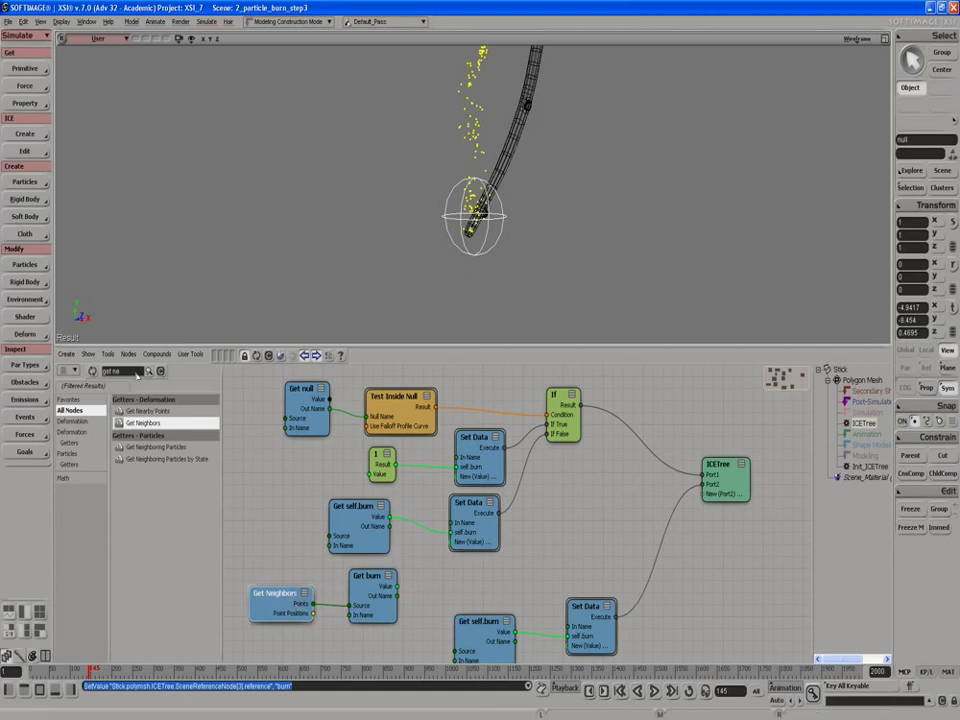
click(137, 373)
text(av)
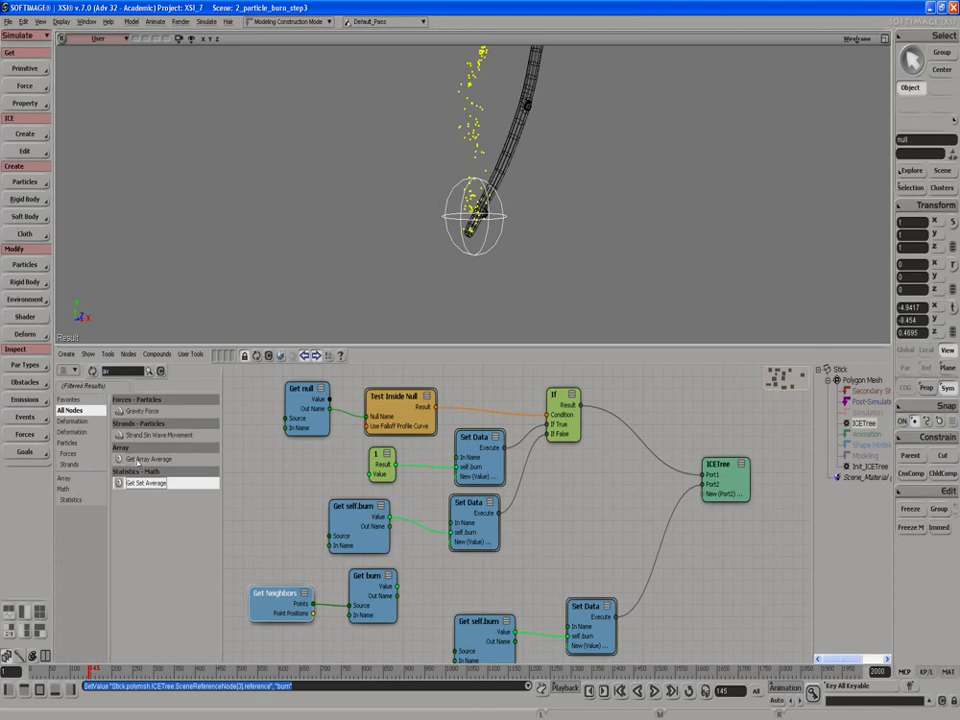
drag(148, 458, 432, 576)
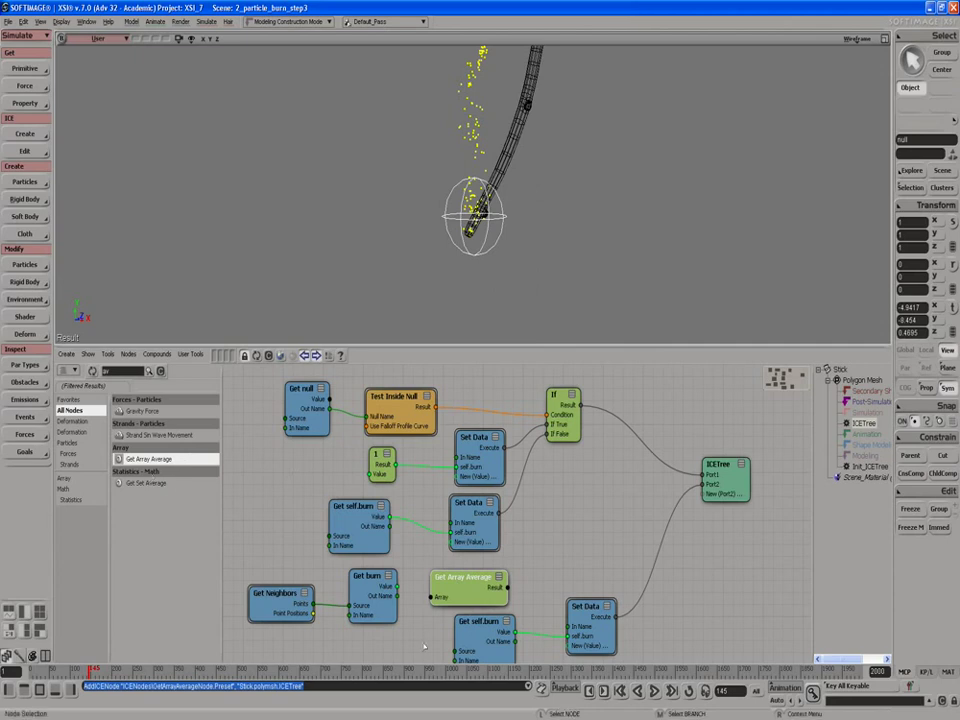
drag(480, 622, 481, 630)
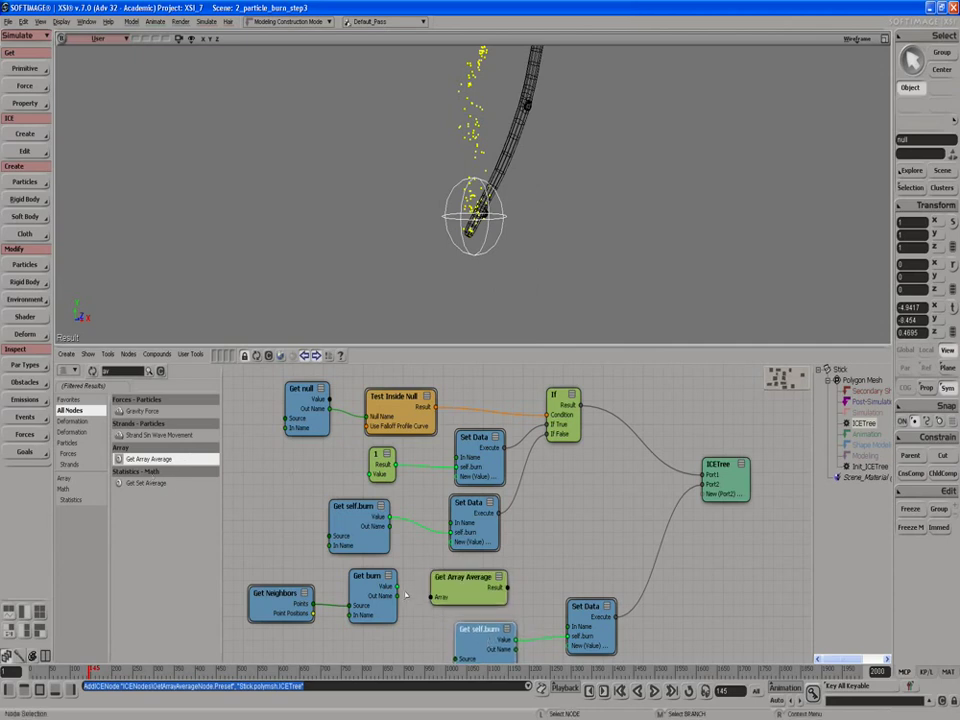
mouse_move(396, 587)
mouse_down()
mouse_move(435, 598)
mouse_move(452, 590)
mouse_up()
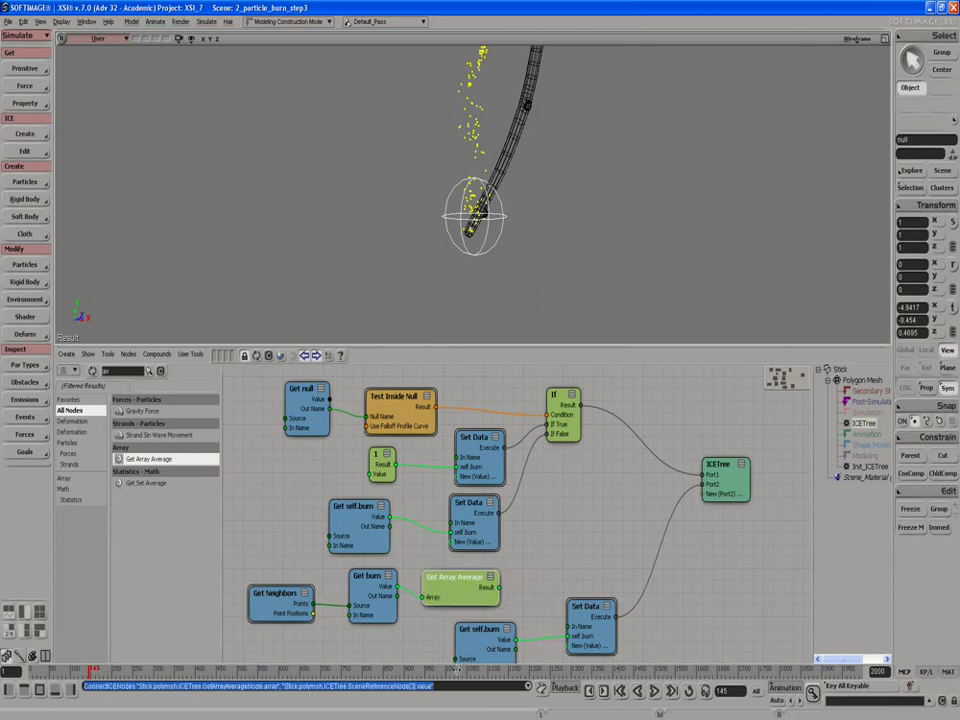
Add a Greater Than node testing whether Get Array Average's result exceeds 0.2
double_click(110, 371)
text(gre)
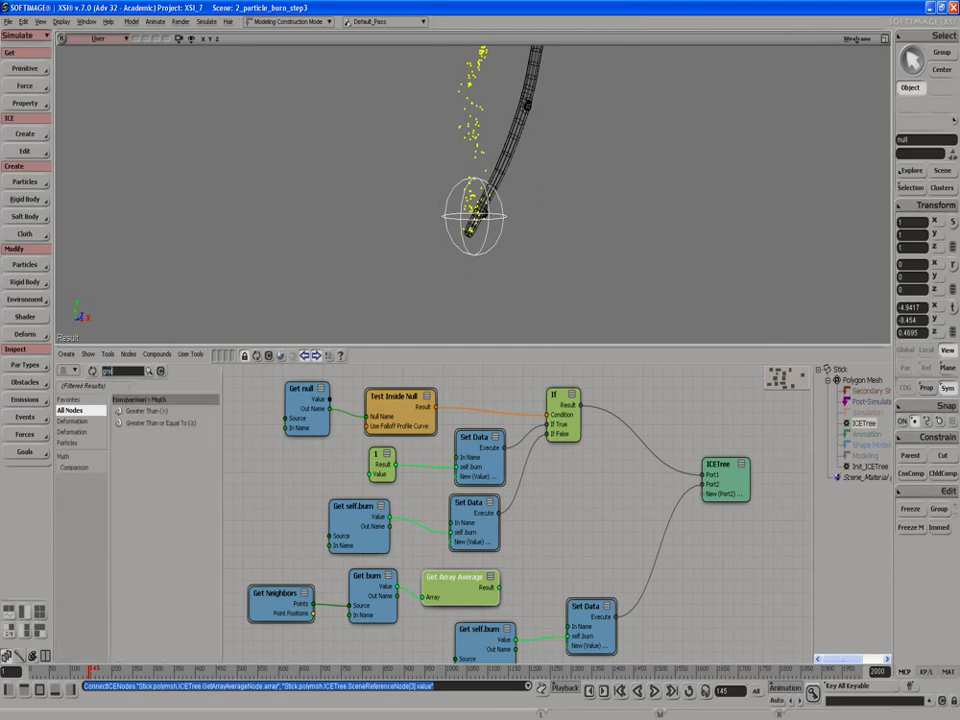
drag(150, 416, 543, 557)
drag(578, 620, 585, 650)
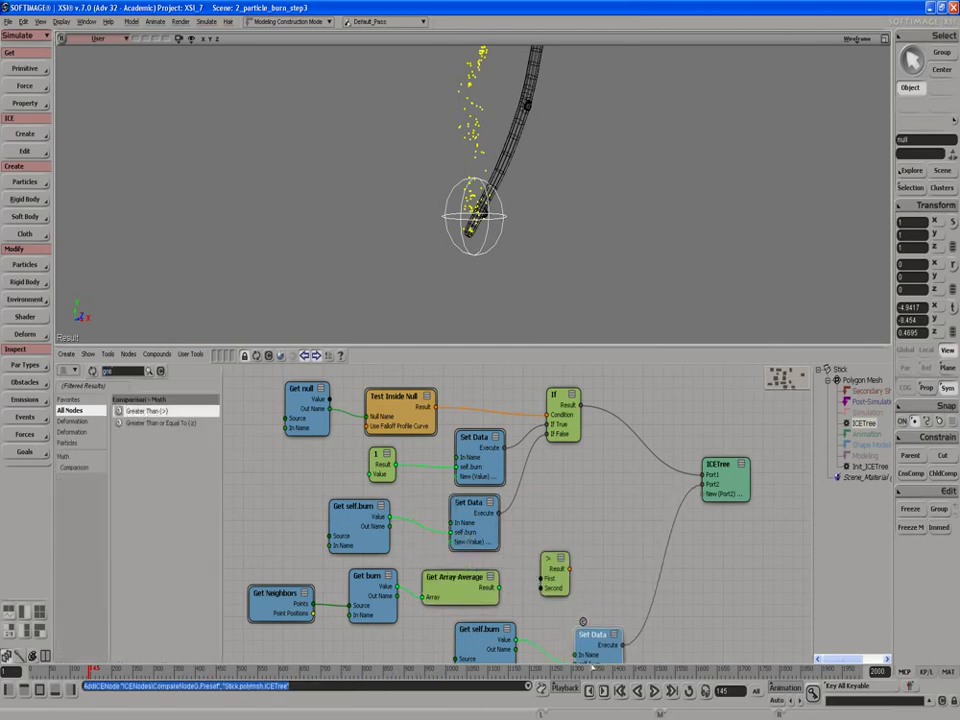
drag(491, 635, 493, 658)
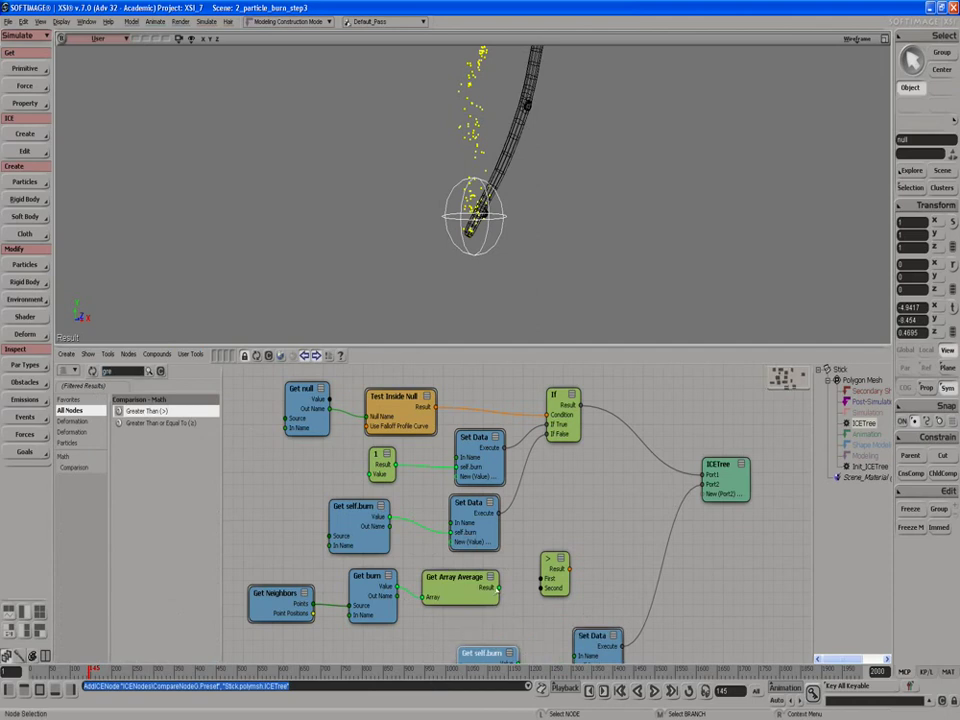
drag(498, 588, 545, 578)
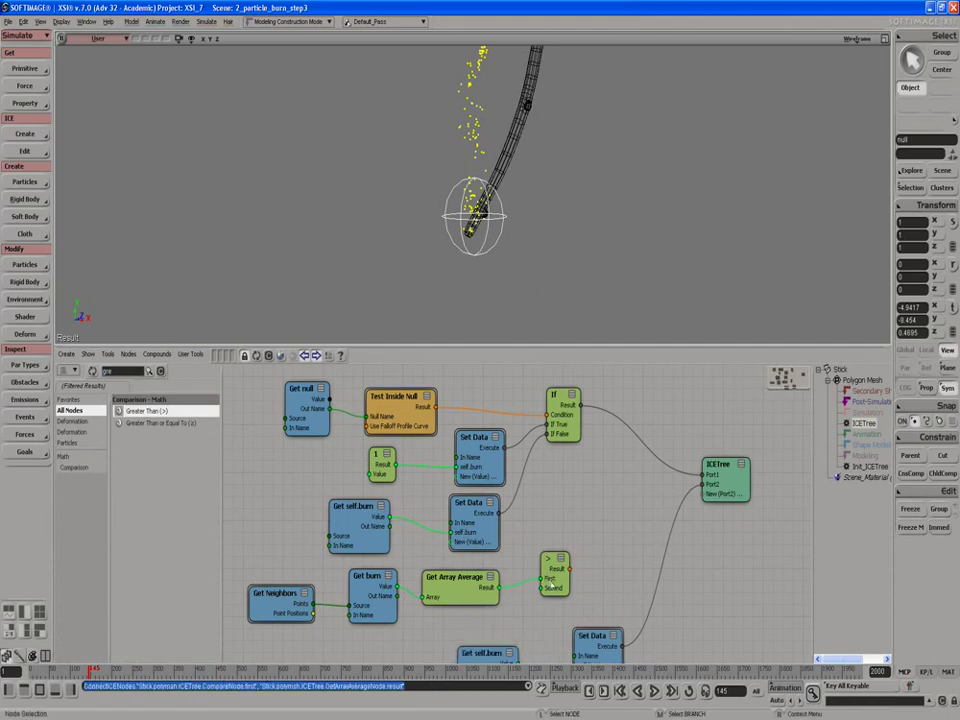
double_click(556, 570)
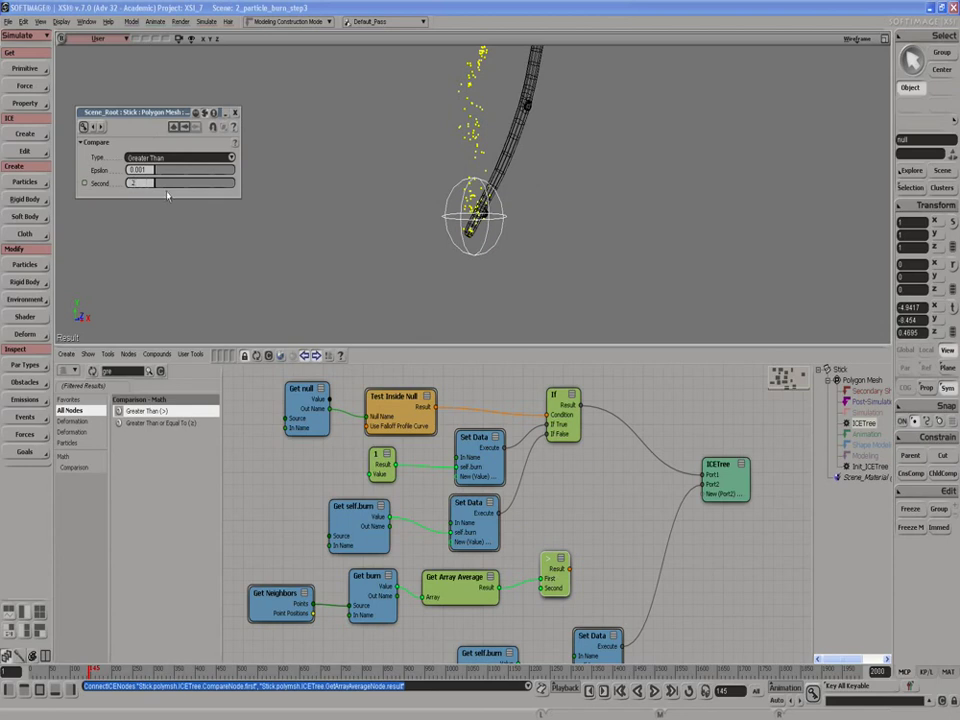
click(225, 132)
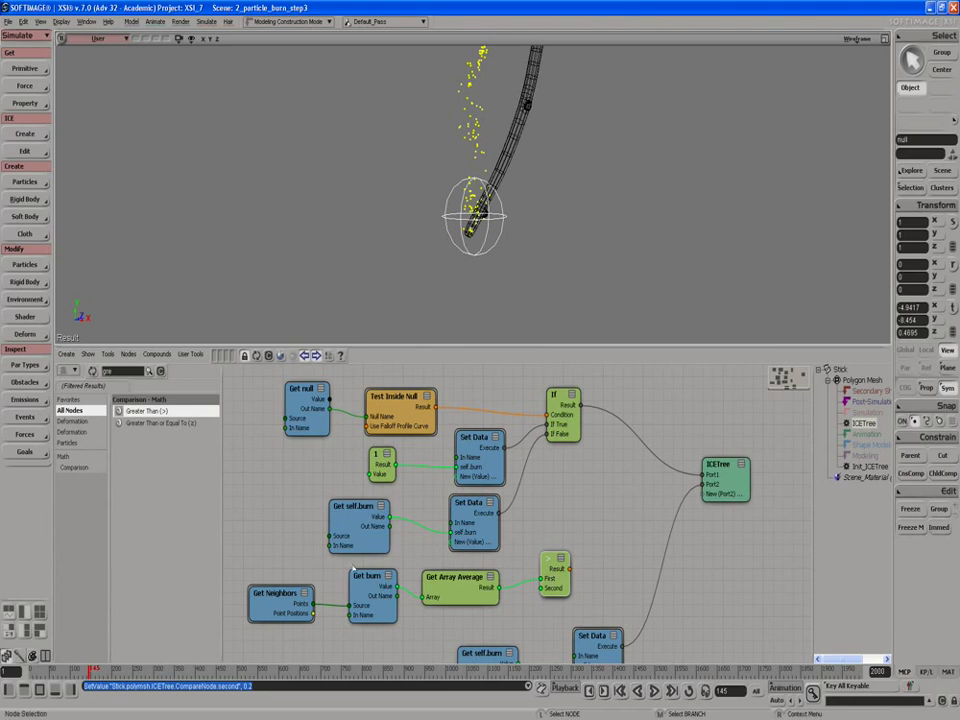
Duplicate the lower self.burn Set Data node and place the copy right of the Greater Than node
drag(289, 598, 286, 593)
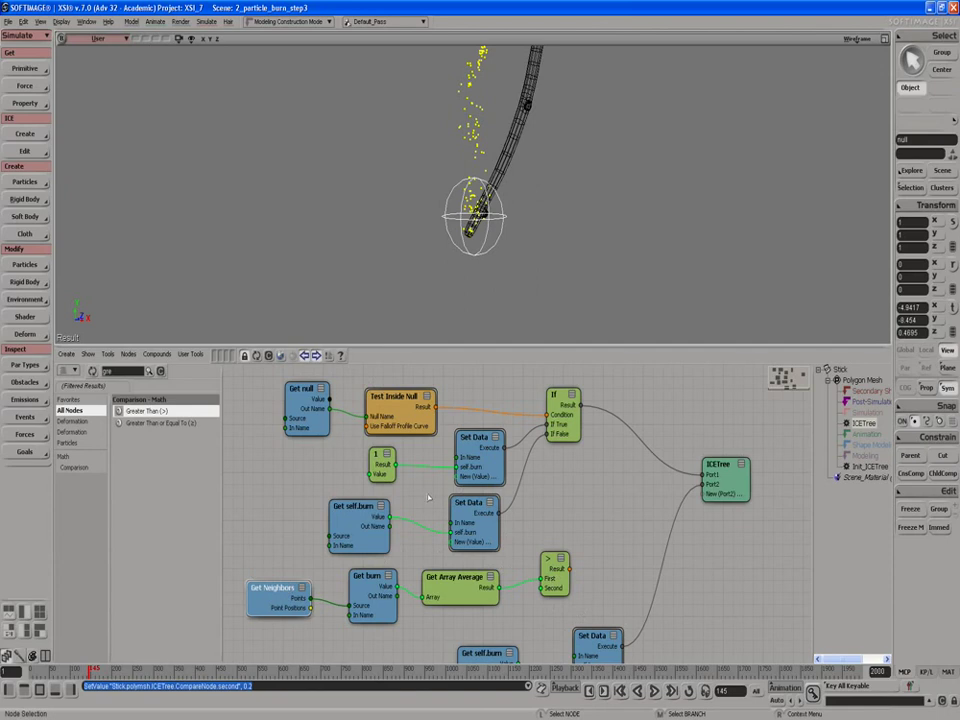
click(470, 522)
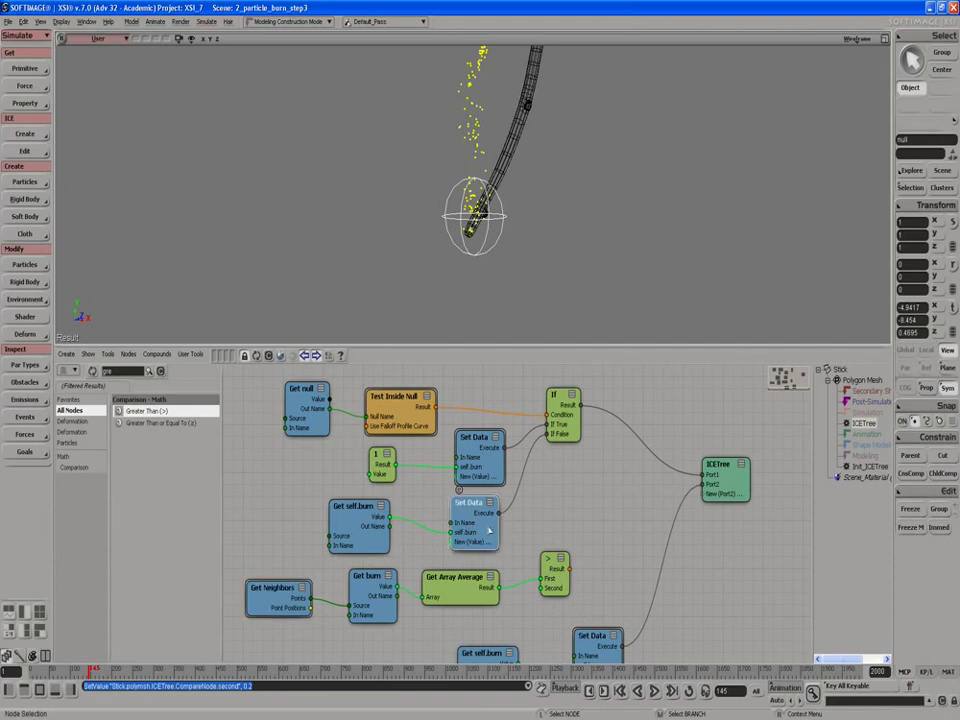
key(ctrl+d)
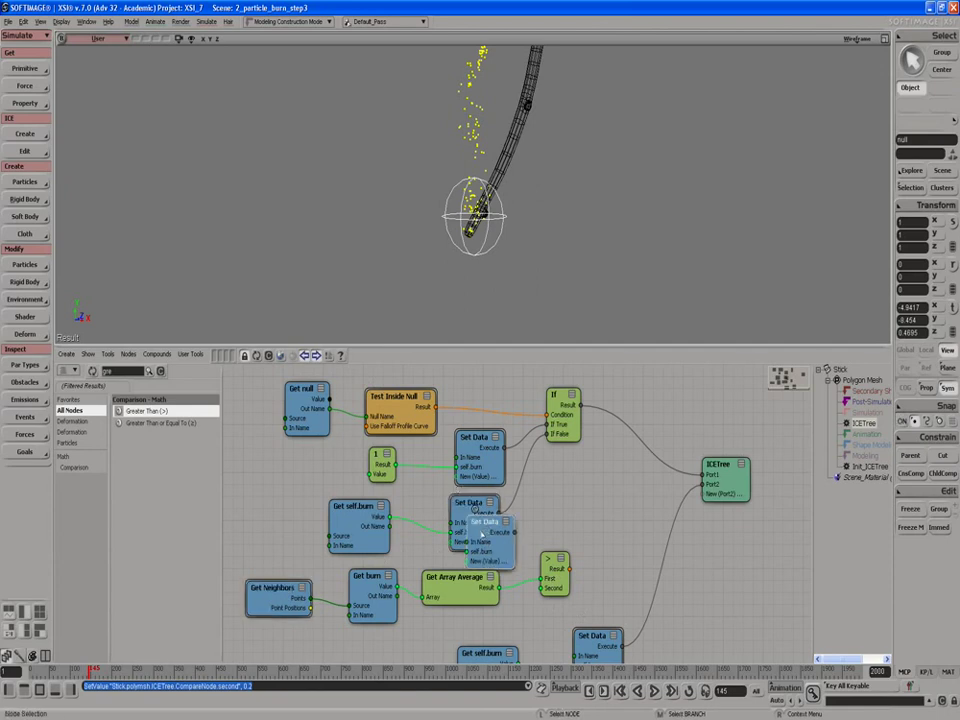
click(622, 547)
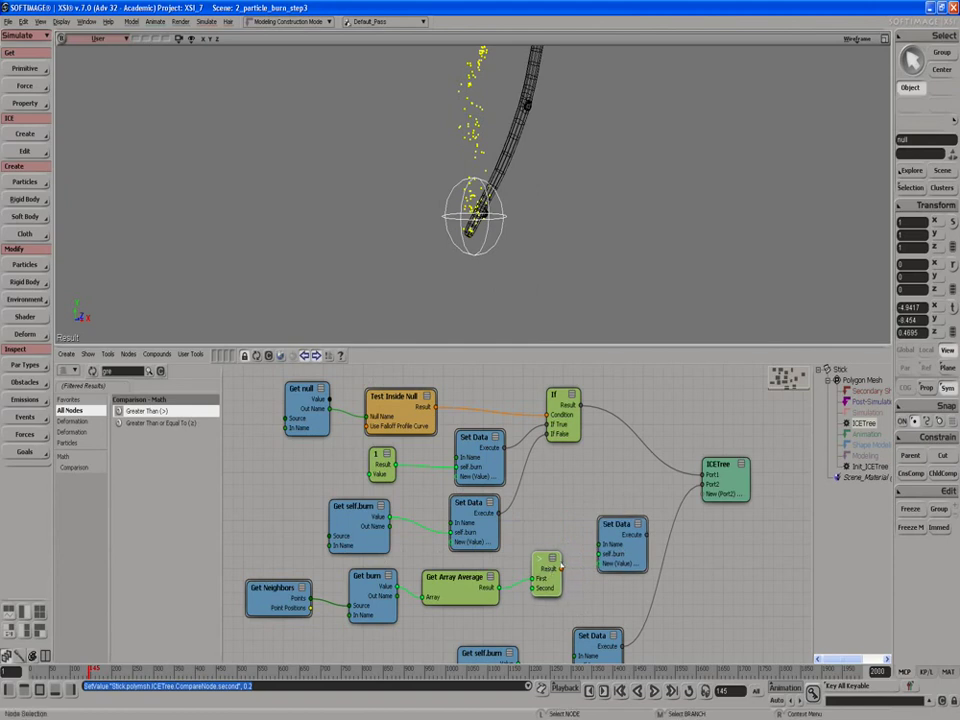
click(595, 645)
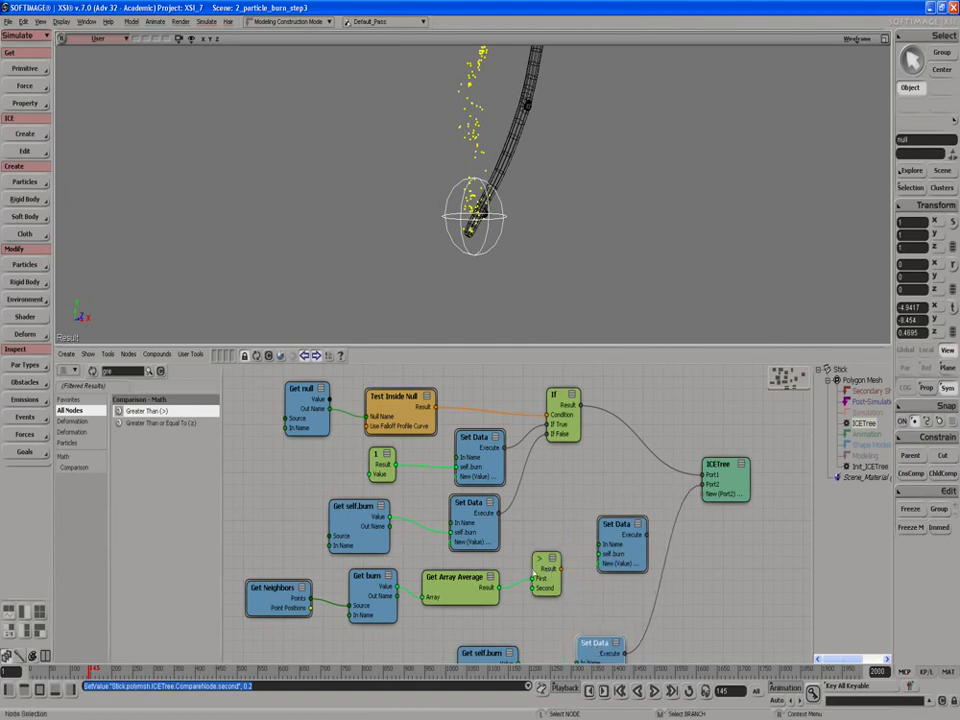
click(357, 596)
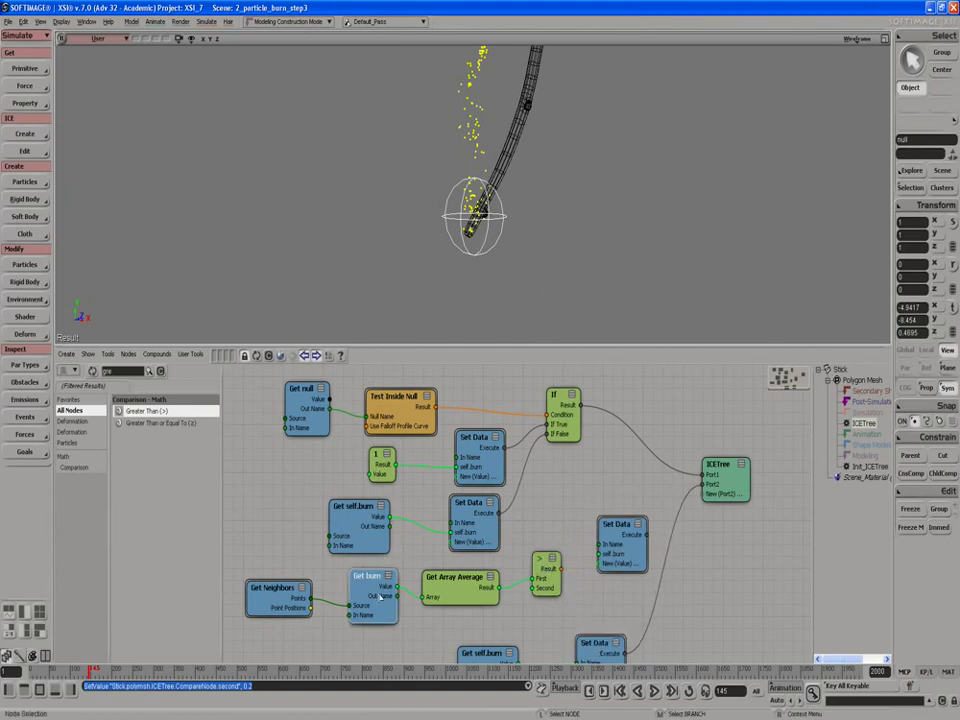
double_click(127, 371)
Search 'add' and drop a new Add node into the ICE tree
text(add)
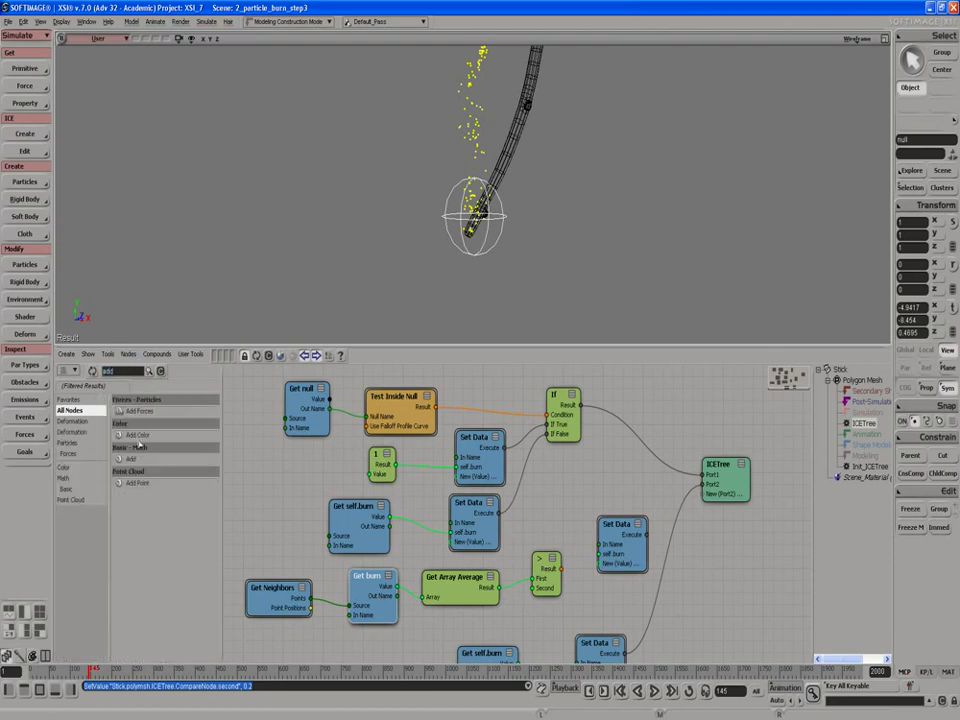
drag(130, 458, 430, 607)
scroll(430, 607, down, 2)
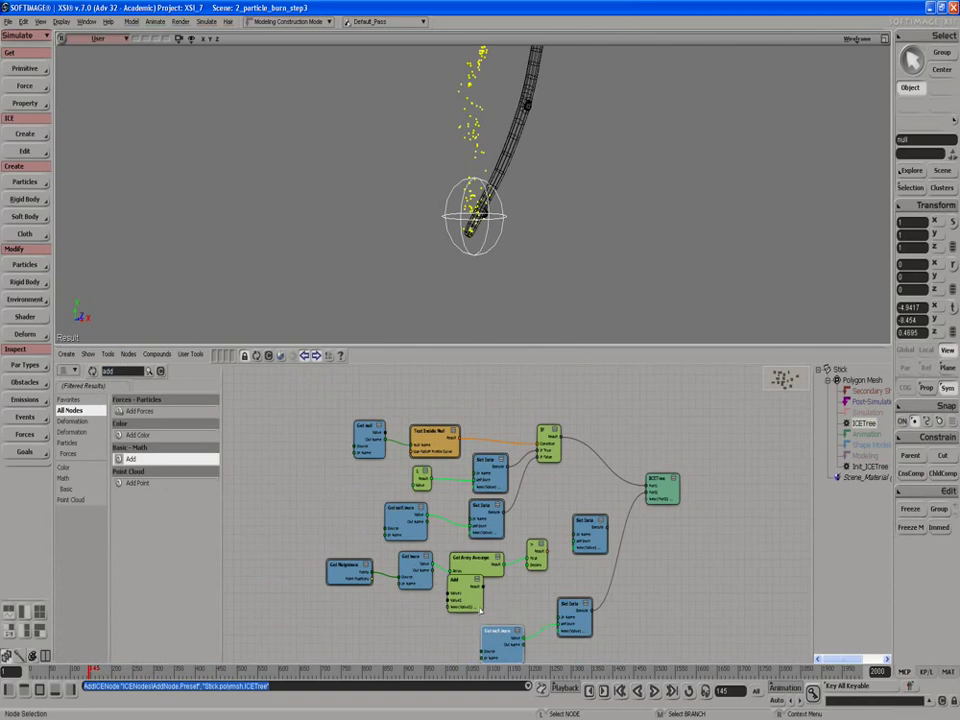
scroll(421, 563, up, 1)
Ctrl-drag a copy of Get self.burn below Get burn to feed Add's Value1
click(381, 530)
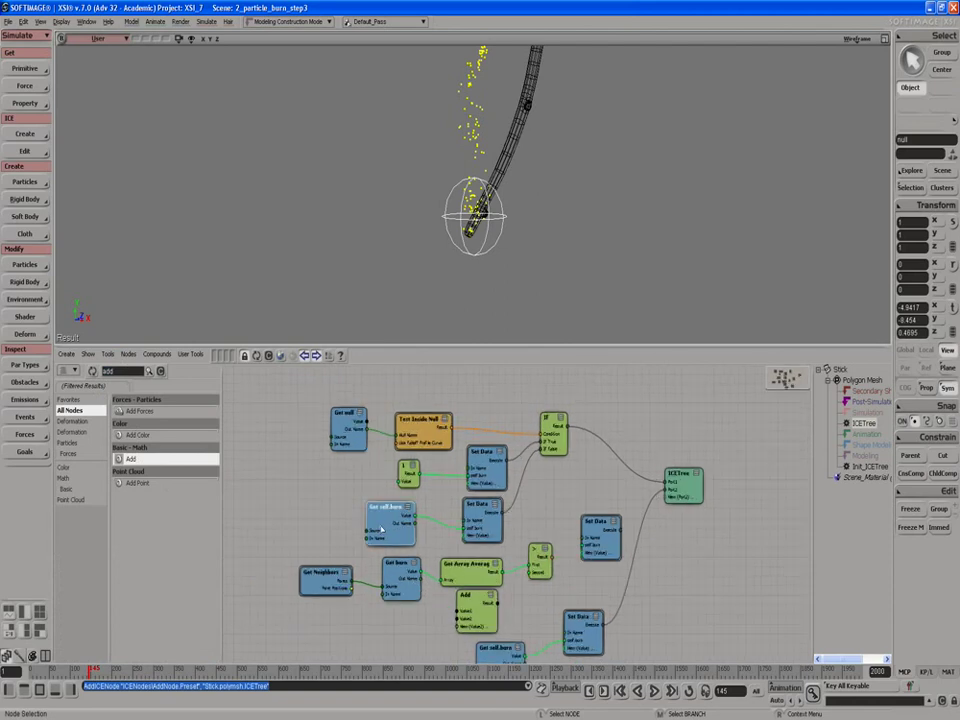
key(ctrl)
mouse_move(381, 530)
ctrl+mouse_down()
mouse_move(398, 630)
mouse_move(523, 630)
ctrl+mouse_up()
scroll(400, 630, up, 2)
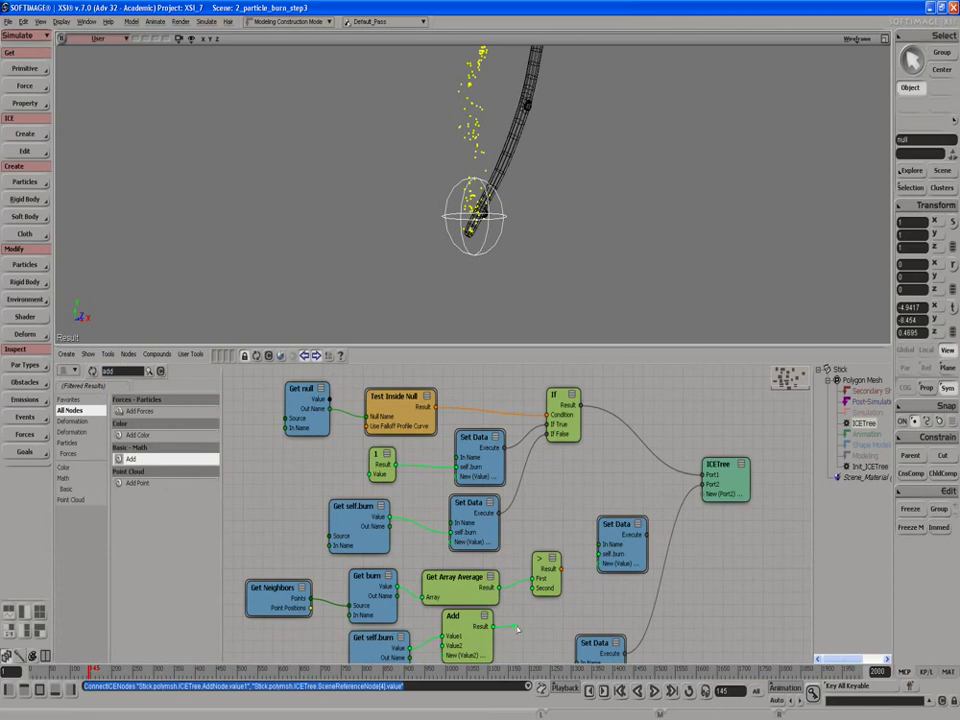
click(118, 372)
Add an If node using the Greater Than result as Condition and Add's result as If True
text(ex)
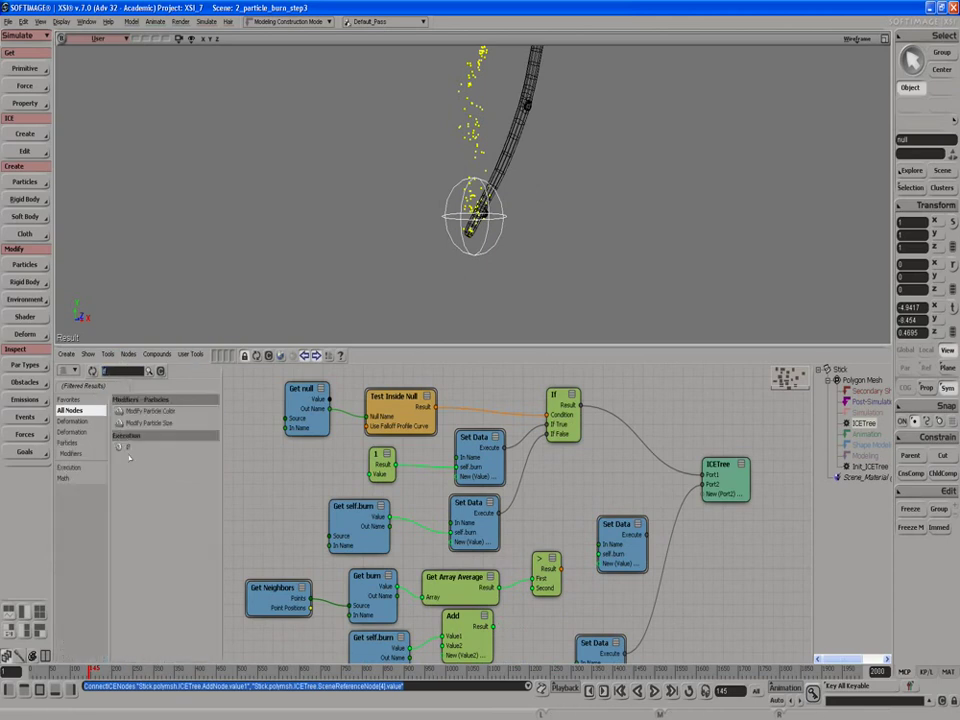
drag(128, 449, 669, 524)
drag(590, 556, 602, 564)
scroll(488, 593, down, 1)
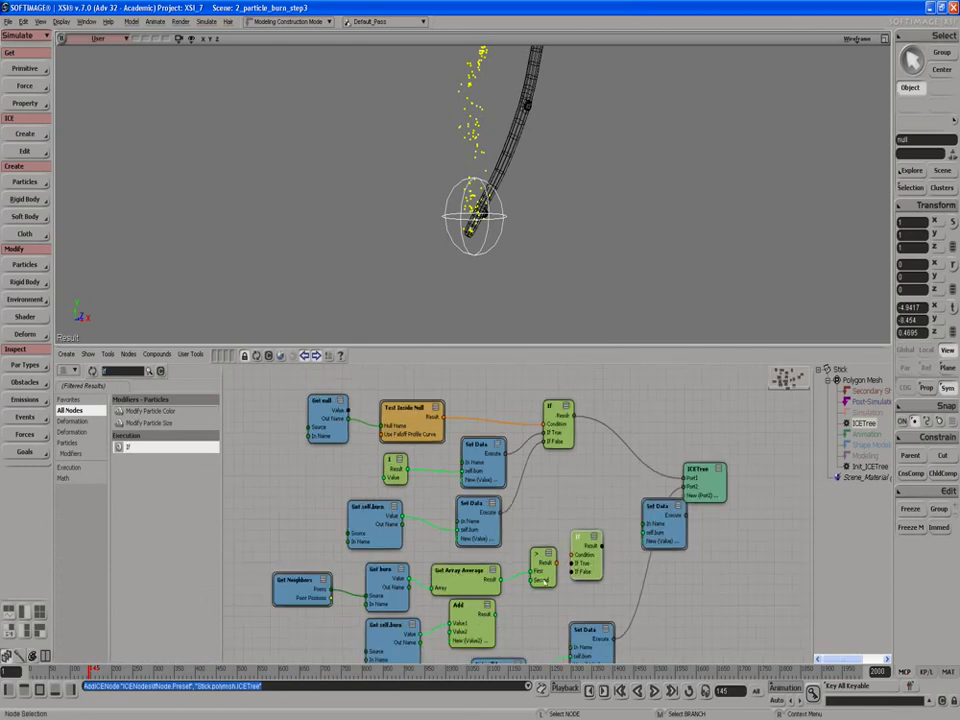
drag(572, 555, 555, 562)
drag(467, 584, 462, 575)
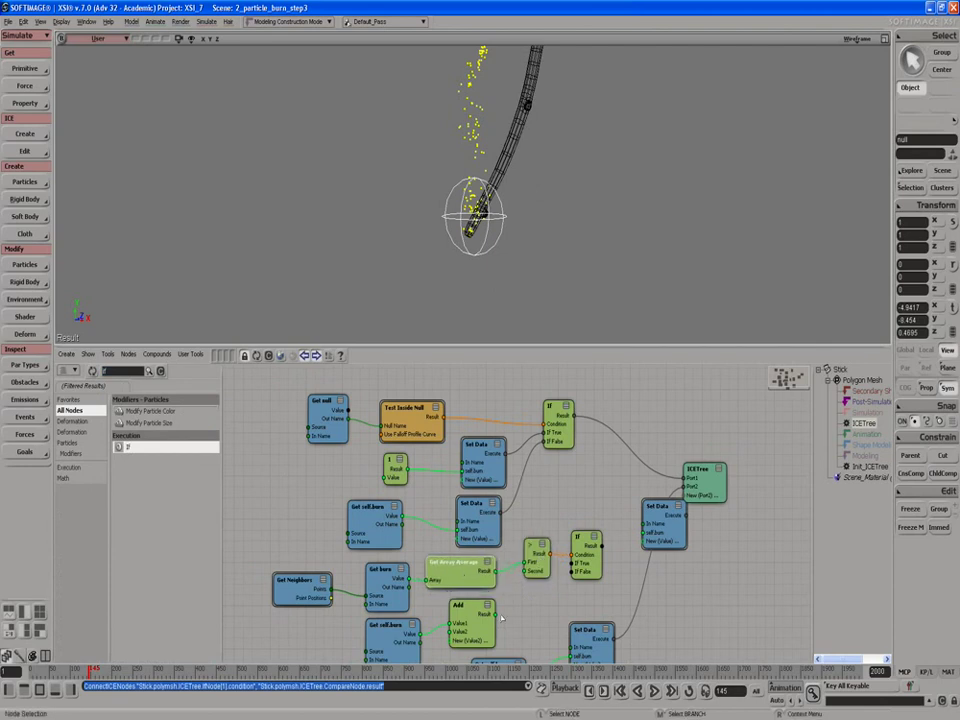
drag(404, 637, 393, 637)
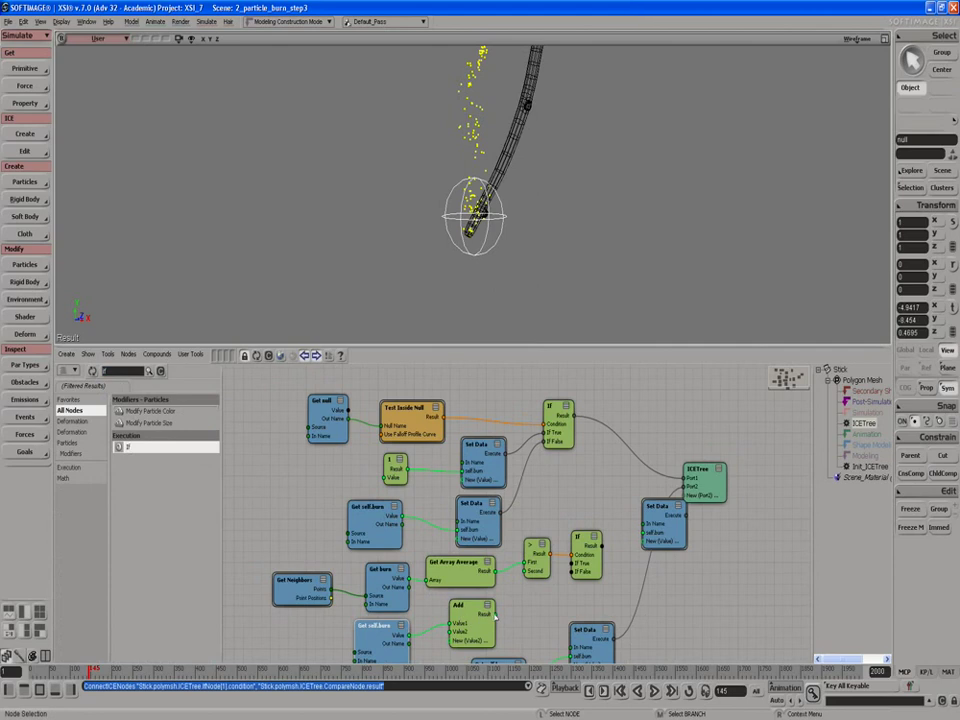
mouse_move(496, 614)
mouse_down()
mouse_move(533, 604)
mouse_move(573, 563)
mouse_up()
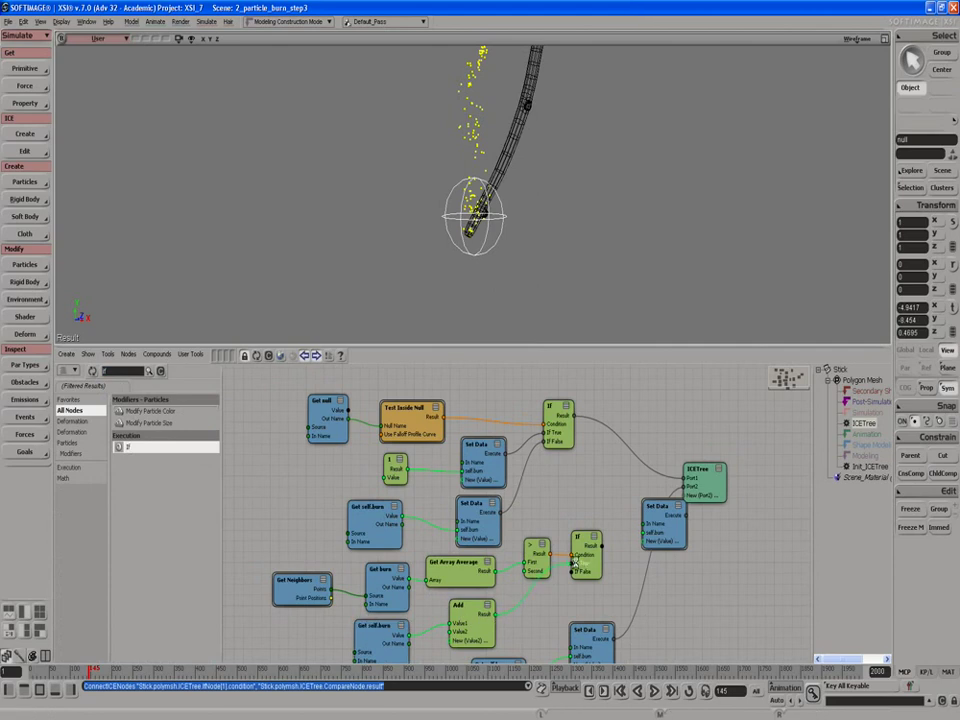
Set the Add node's Value2 to 0.1
double_click(462, 616)
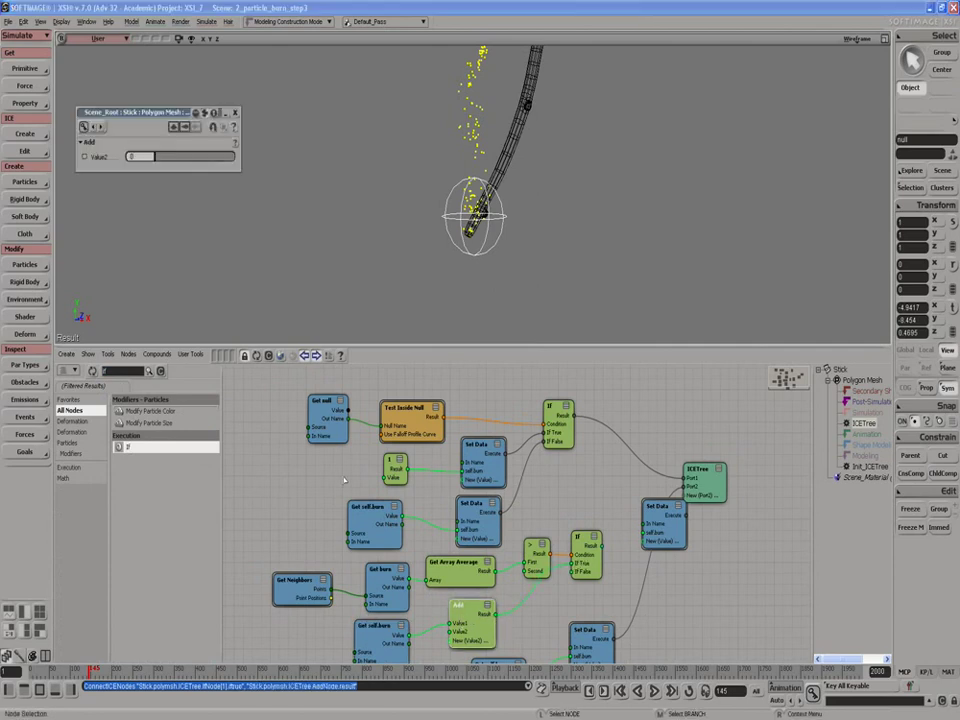
click(143, 157)
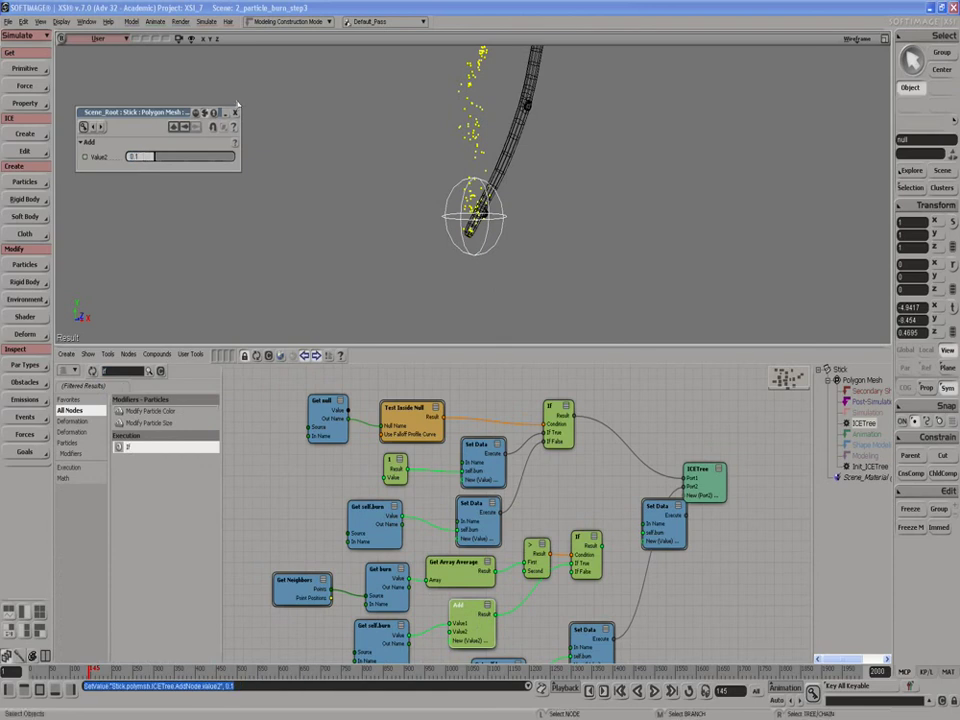
click(235, 112)
drag(339, 542, 334, 477)
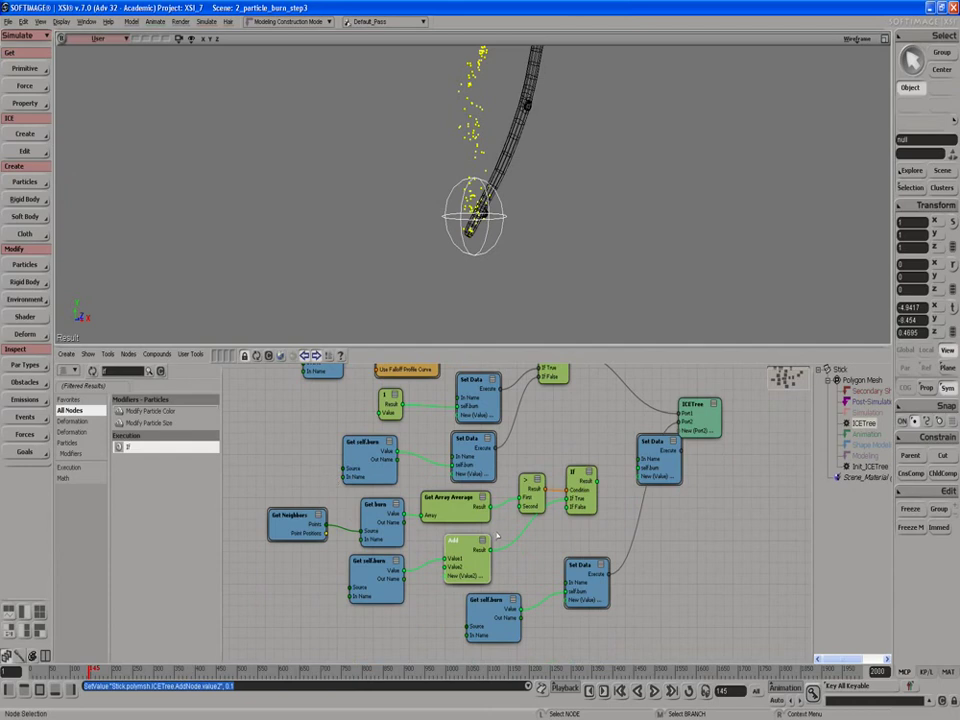
Wire the If result into the right Set Data and plug that node into a new ICETree port
drag(657, 460, 635, 465)
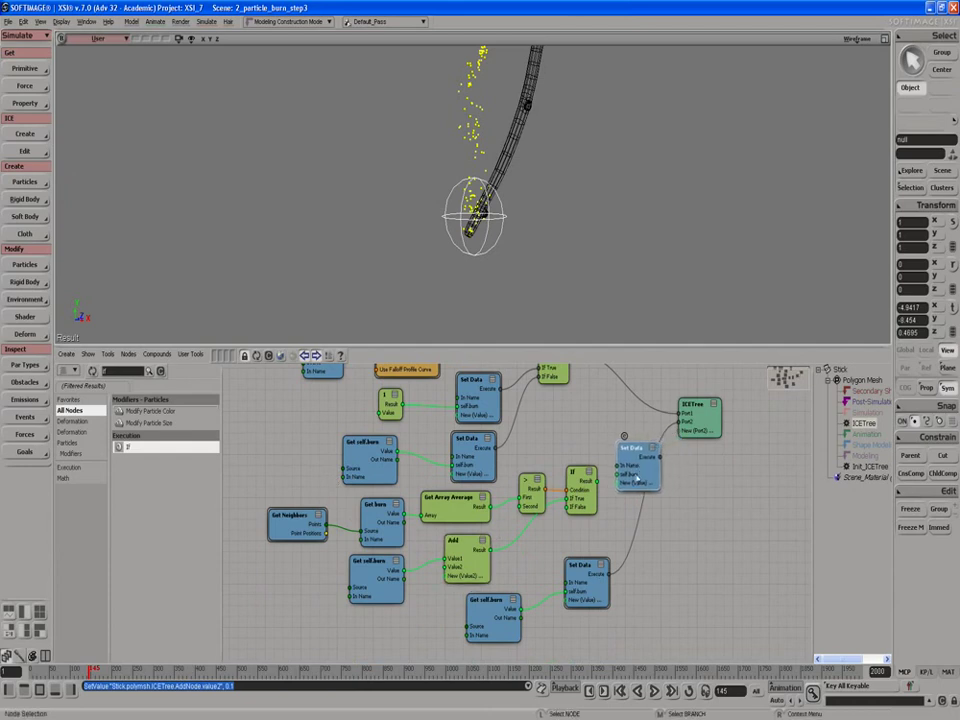
drag(587, 567, 597, 594)
drag(510, 620, 520, 651)
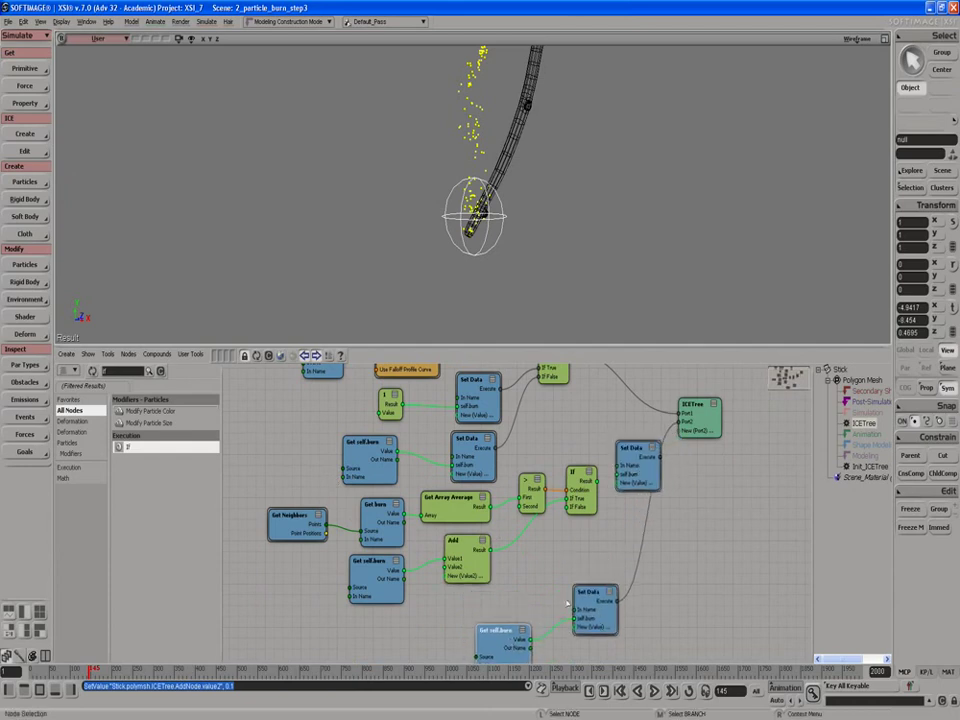
drag(597, 598, 626, 628)
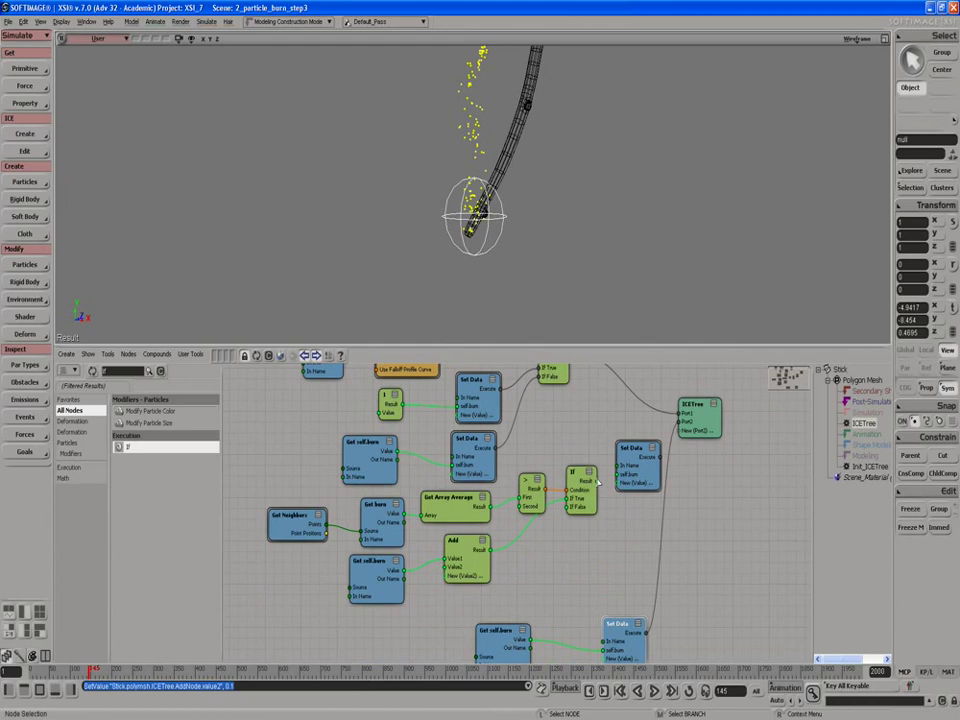
drag(594, 481, 612, 471)
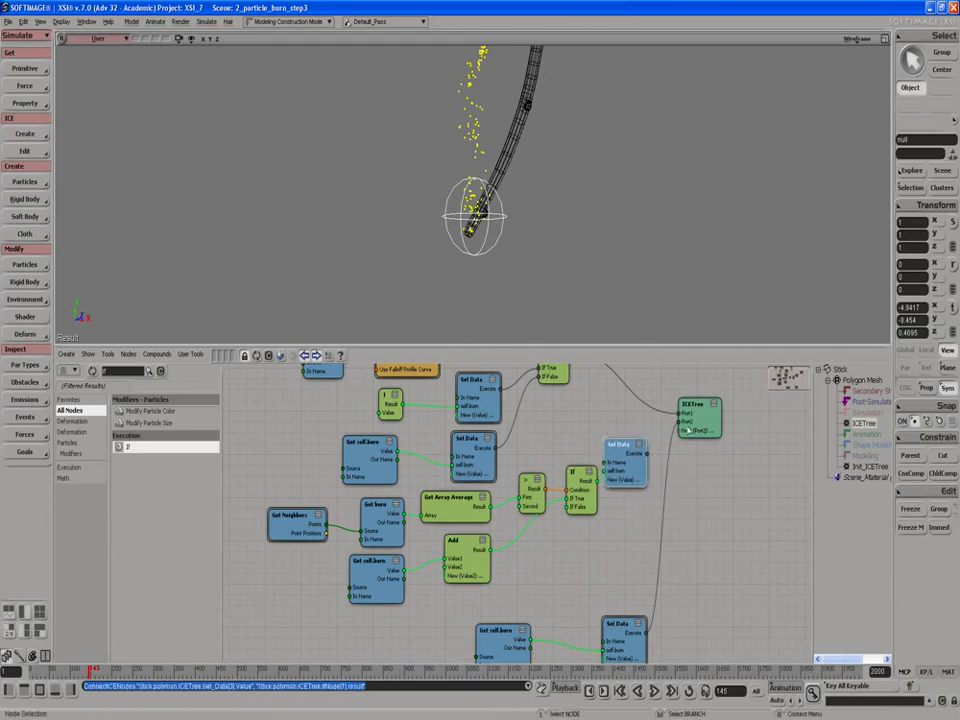
mouse_move(646, 453)
mouse_down()
mouse_move(686, 432)
mouse_move(644, 462)
mouse_up()
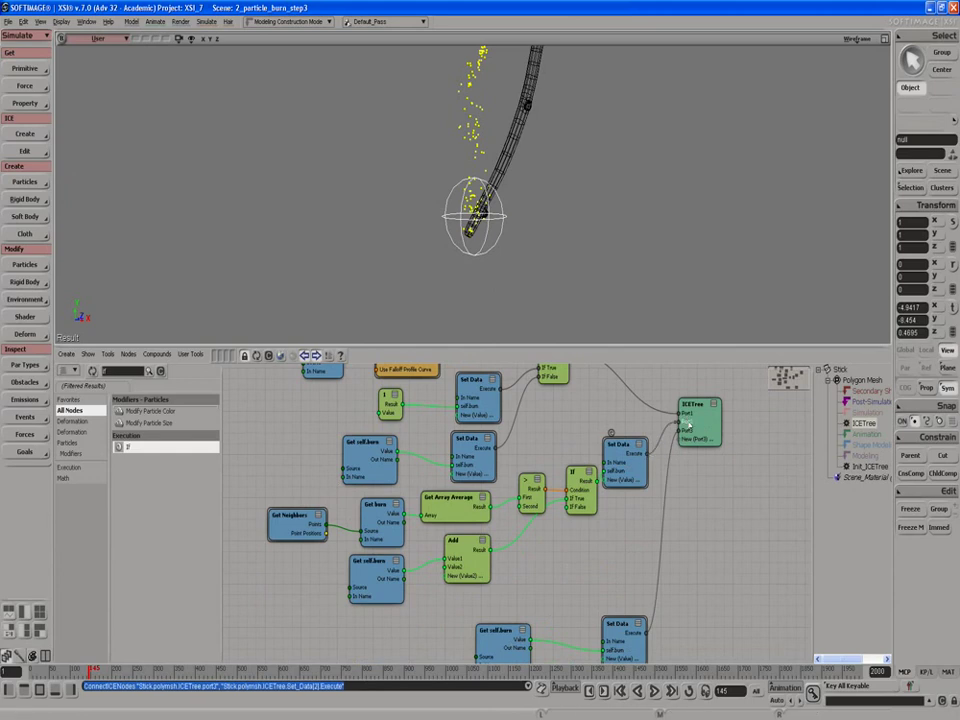
Show values on the self.burn connection and play the simulation from the start
scroll(527, 580, down, 1)
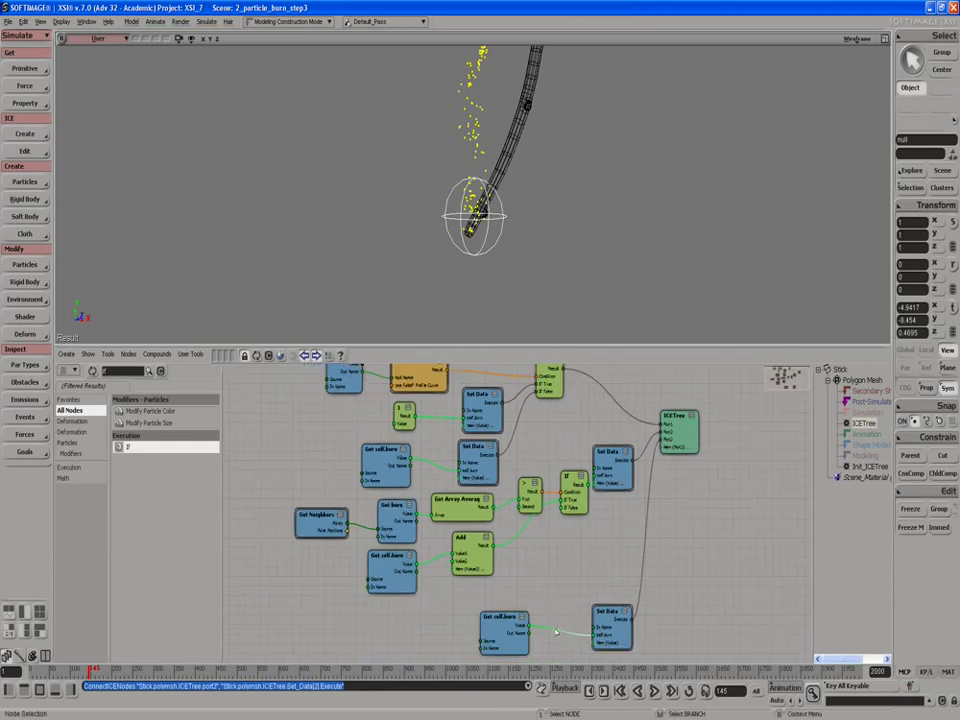
right_click(600, 634)
click(570, 594)
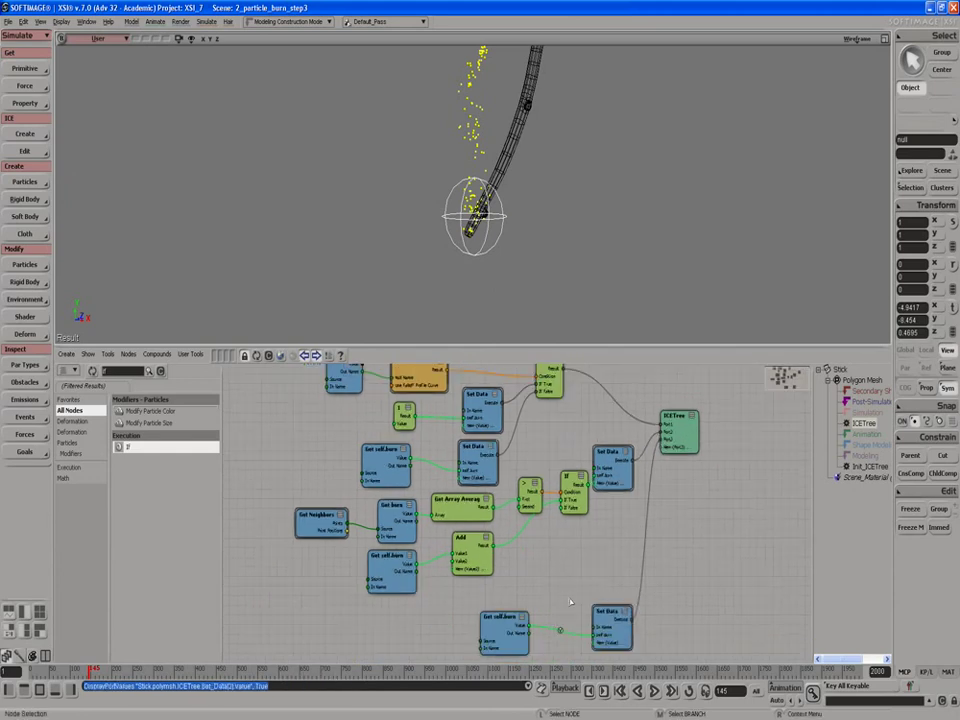
click(655, 692)
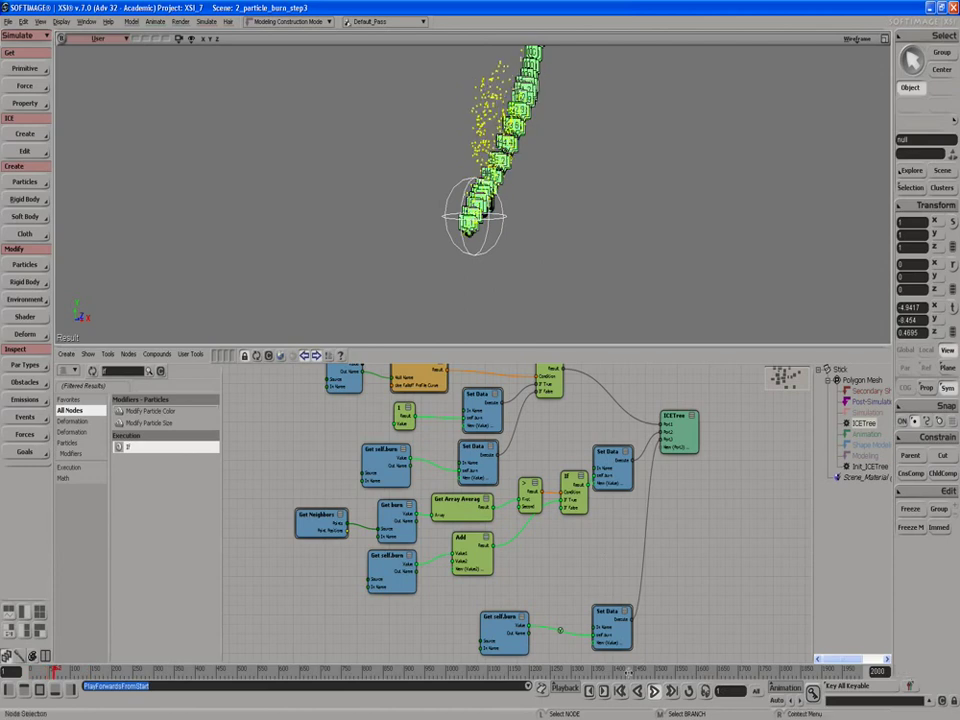
Stop playback and search 'cla' to bring a Clamp node into the tree
key(Escape)
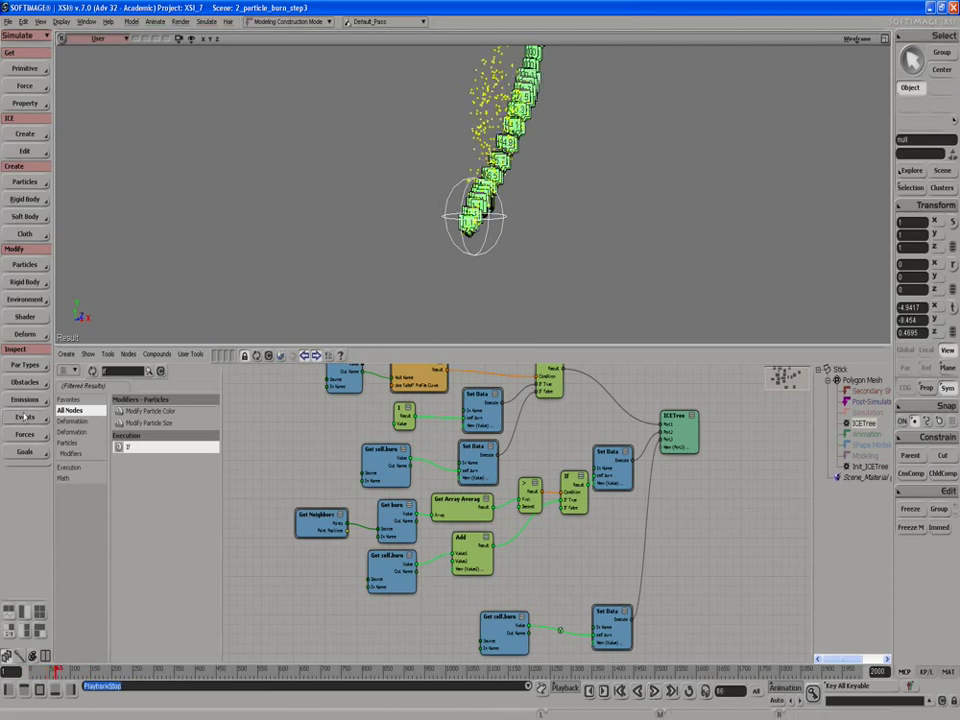
key(BackSpace)
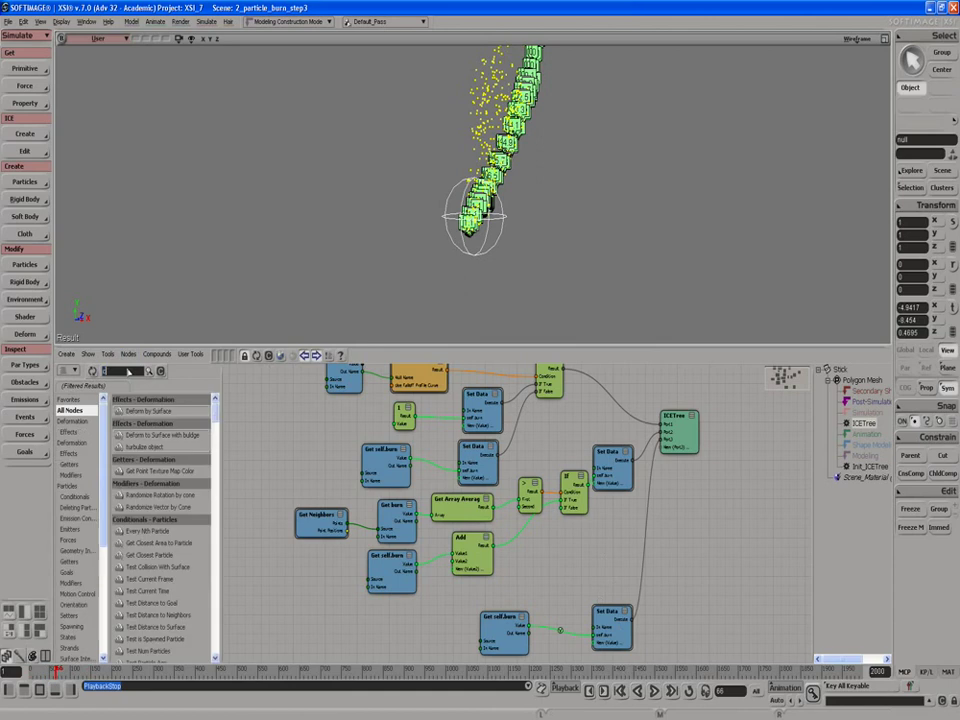
text(clamp)
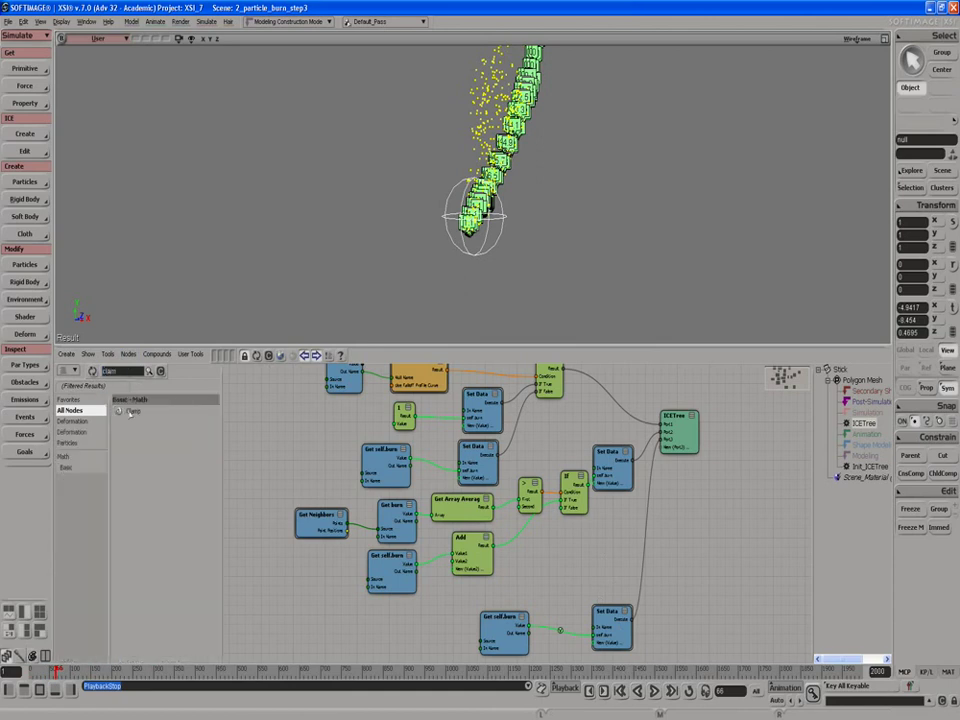
drag(130, 413, 536, 546)
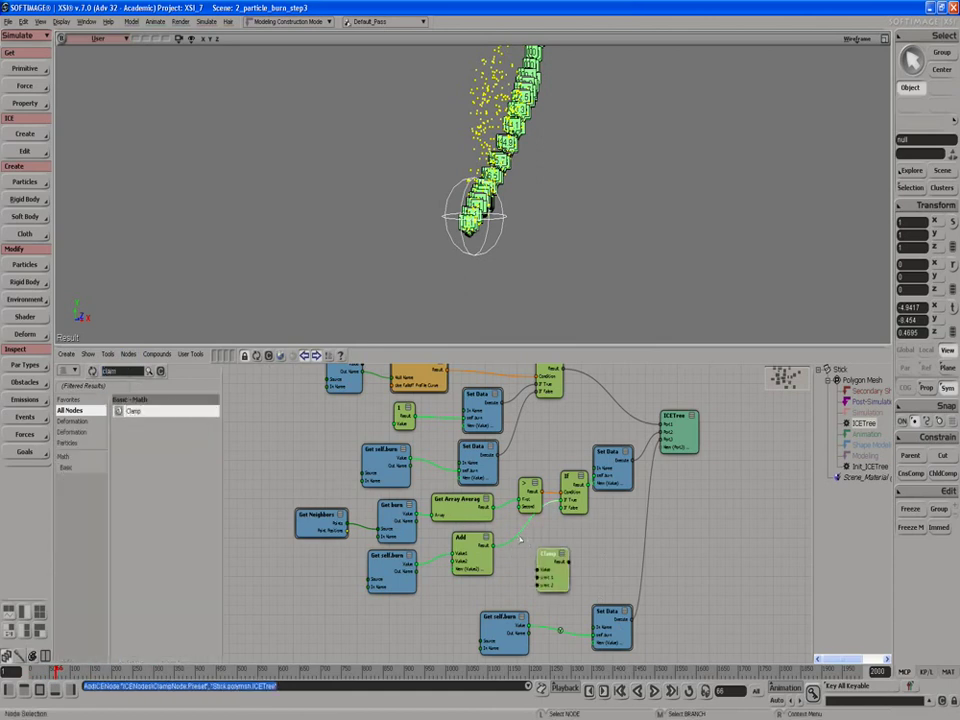
scroll(519, 540, up, 2)
middle_drag(495, 564, 462, 588)
drag(527, 618, 524, 590)
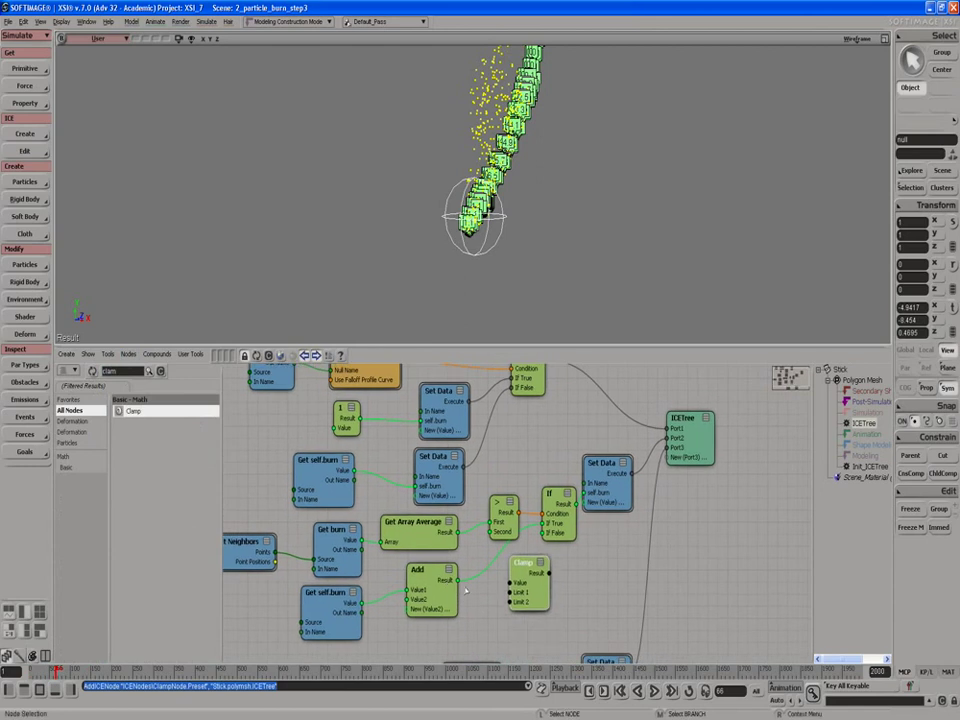
Replace the old Clamp with a new one beside Add, limited between 0 and 1
key(Delete)
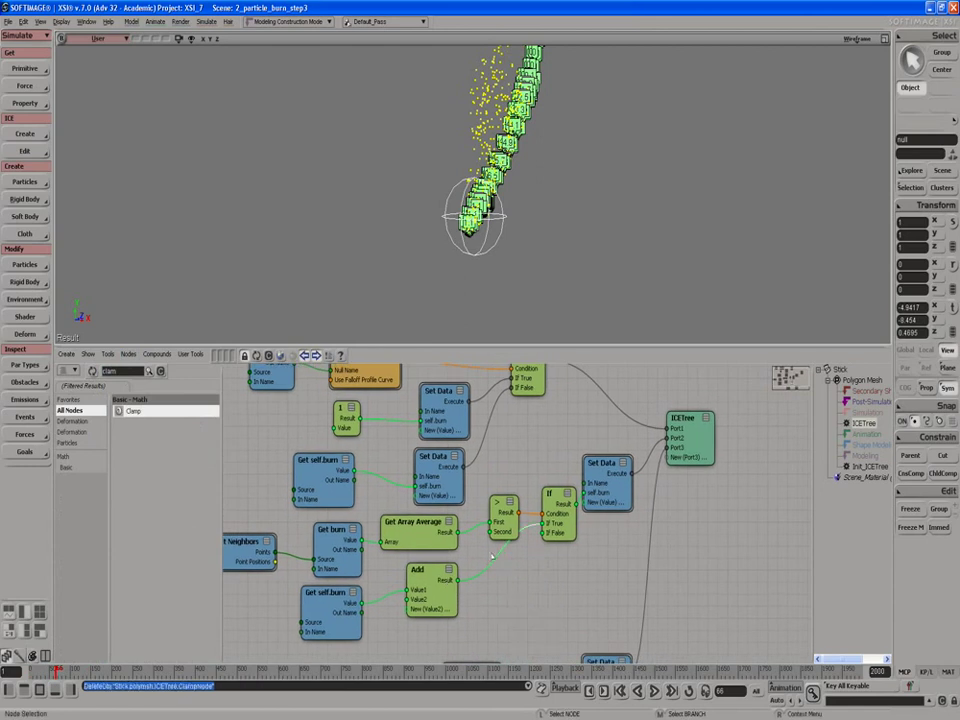
drag(512, 510, 506, 489)
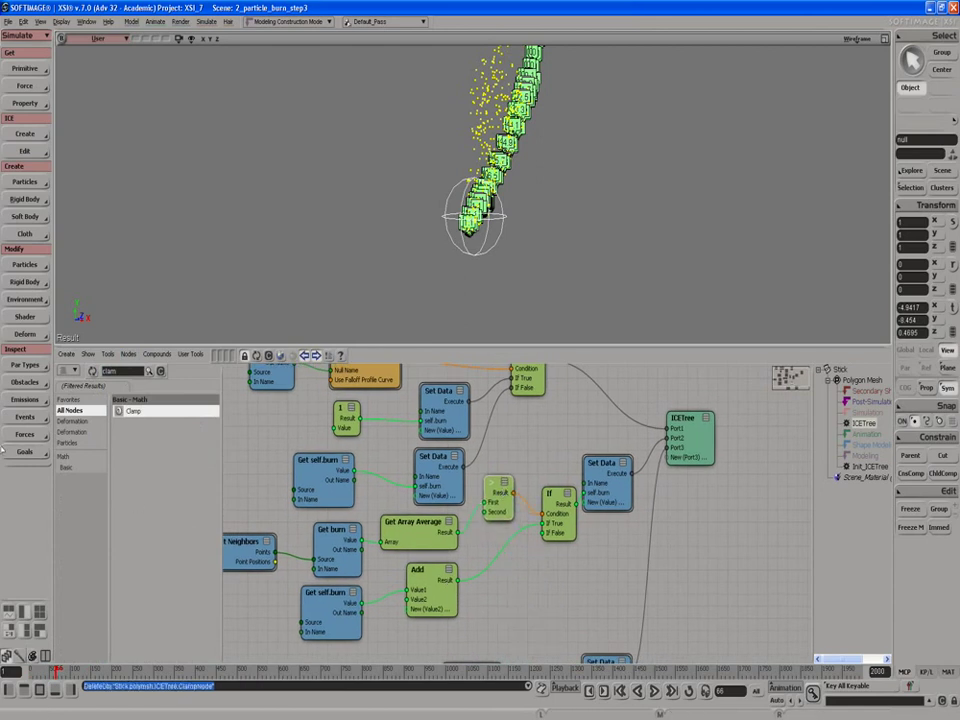
drag(137, 416, 482, 564)
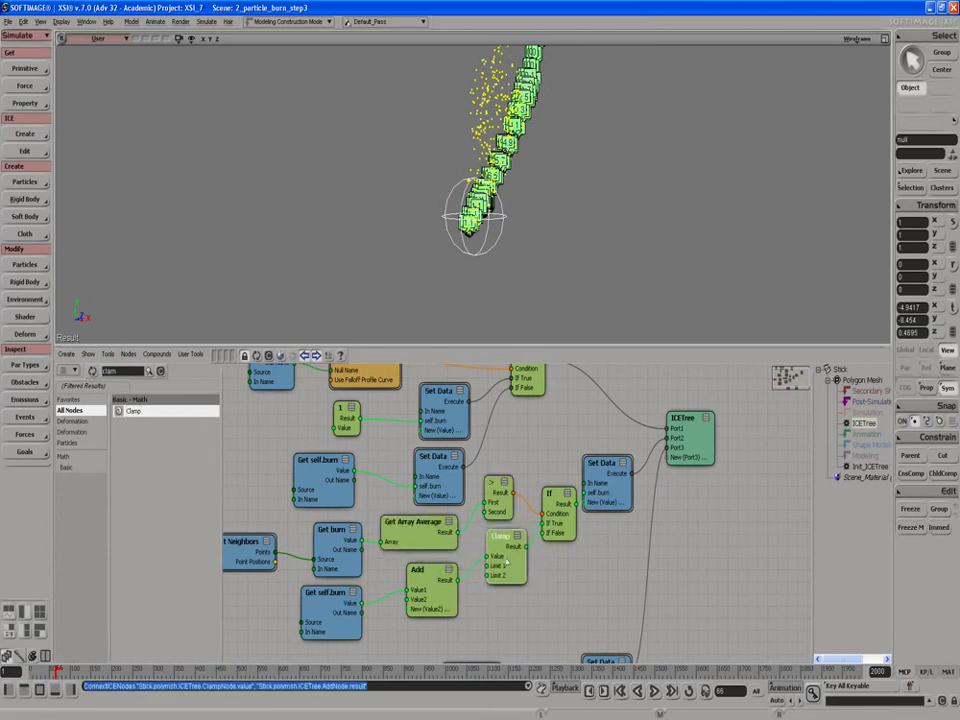
double_click(497, 548)
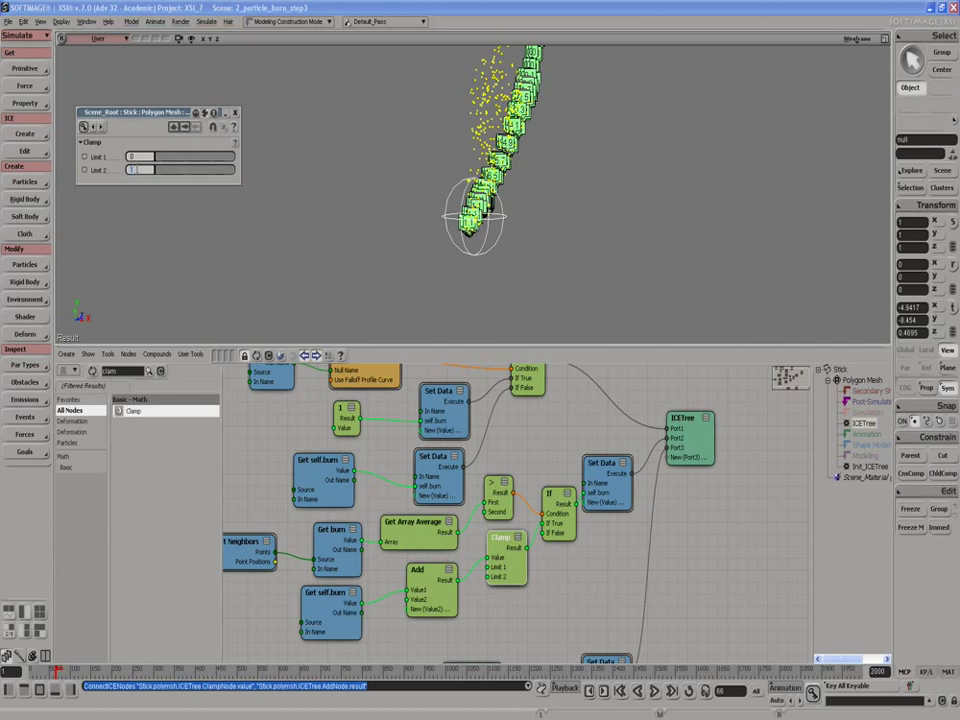
key(Return)
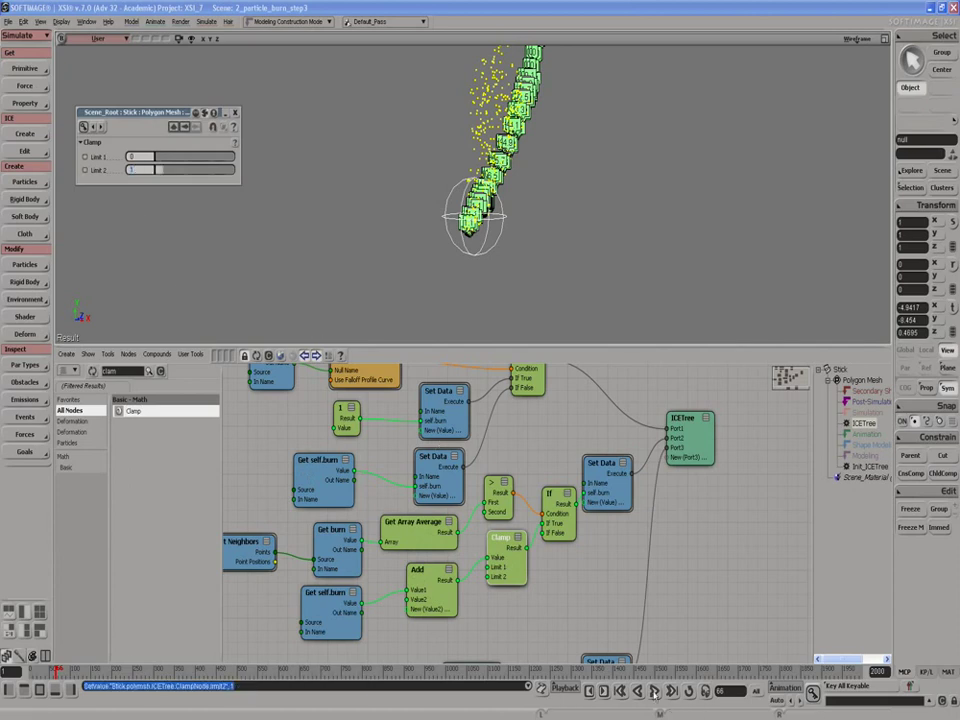
Replay the burn, check the 0.2 compare threshold and 0.1 Add increment, then replay again
click(653, 691)
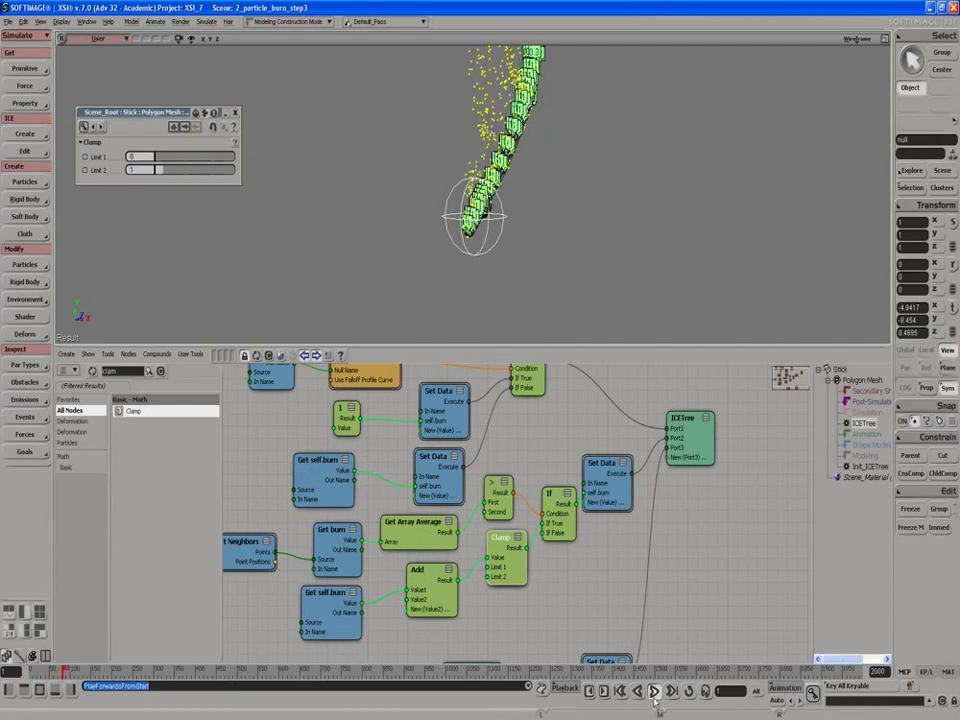
click(503, 499)
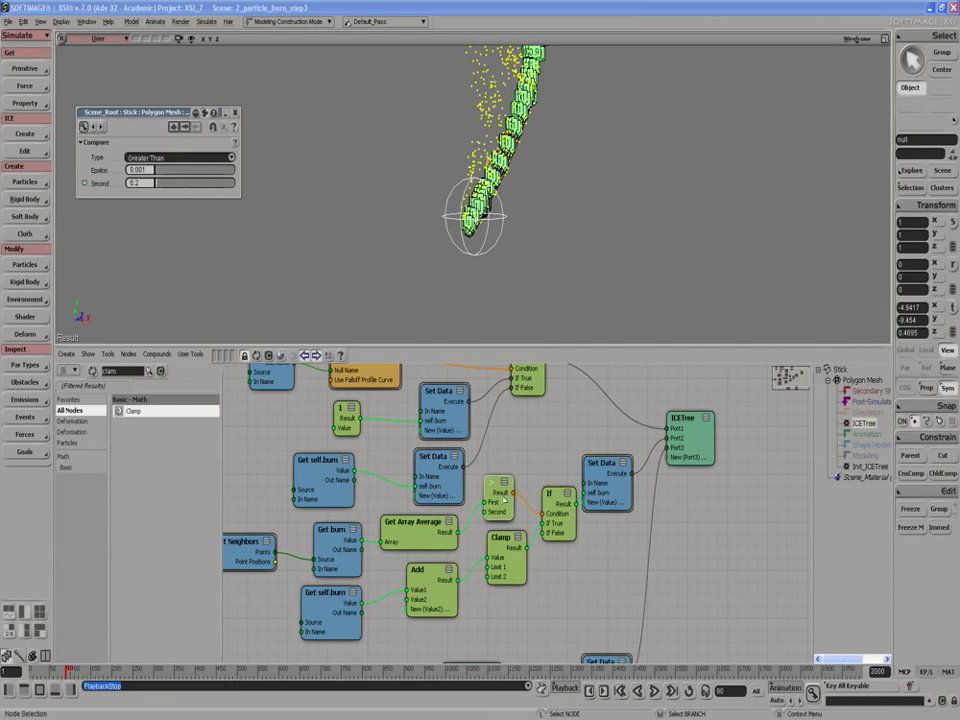
click(445, 590)
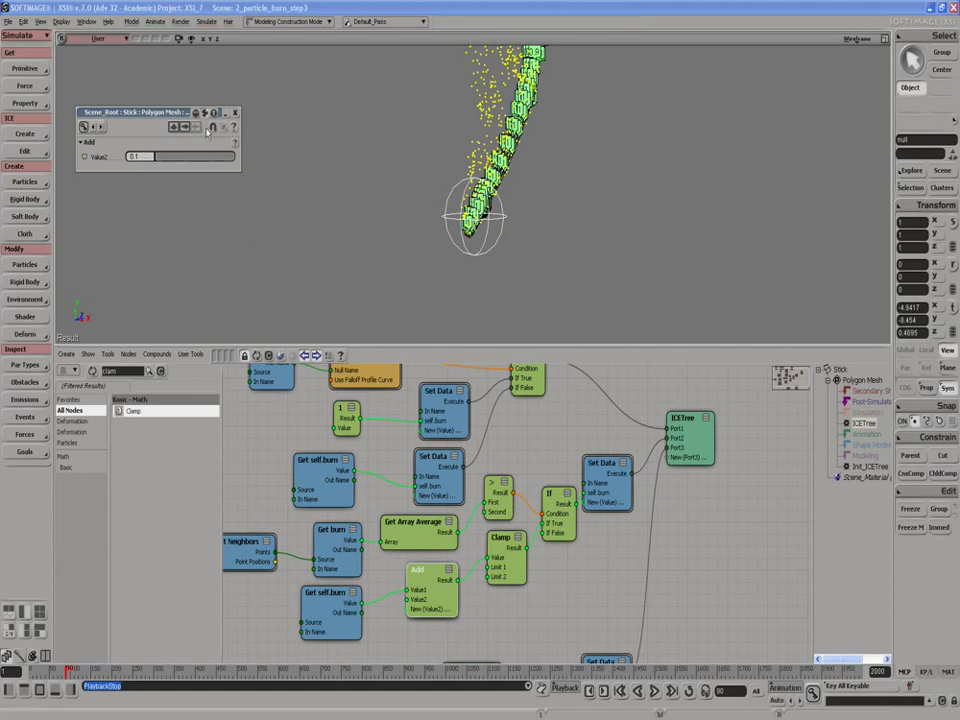
click(236, 113)
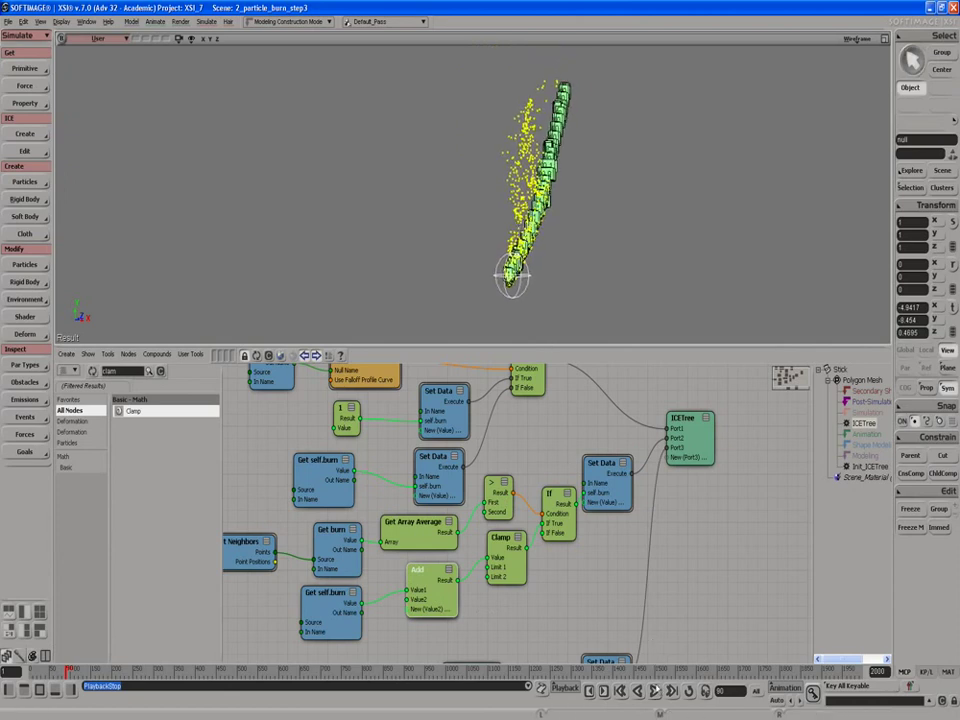
click(655, 691)
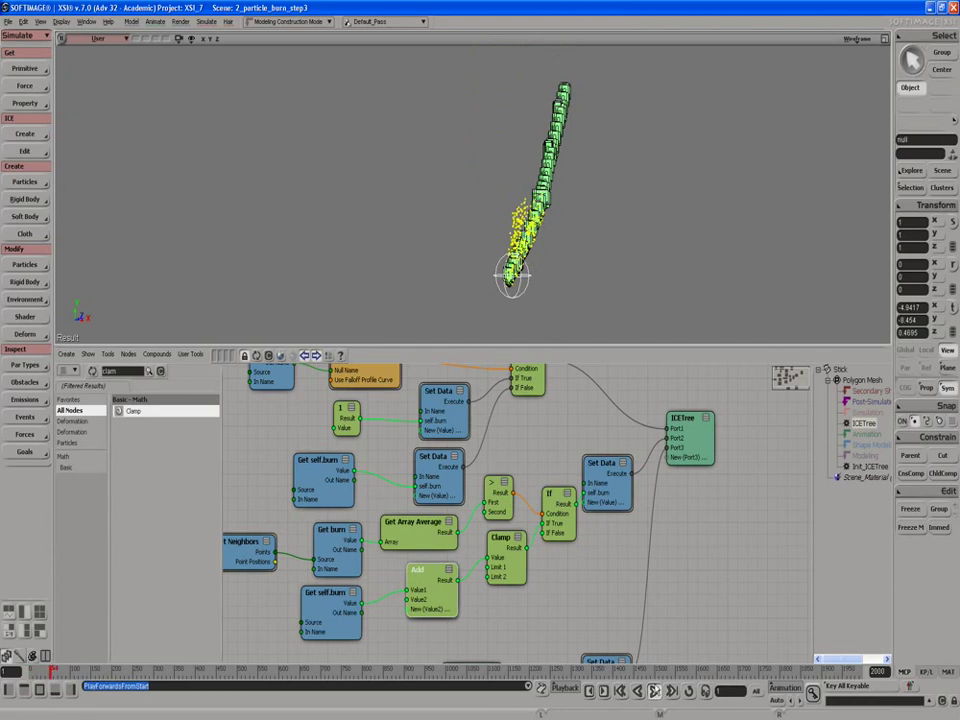
Raise the Greater Than ignition threshold to 0.5 and replay the burn
key(Escape)
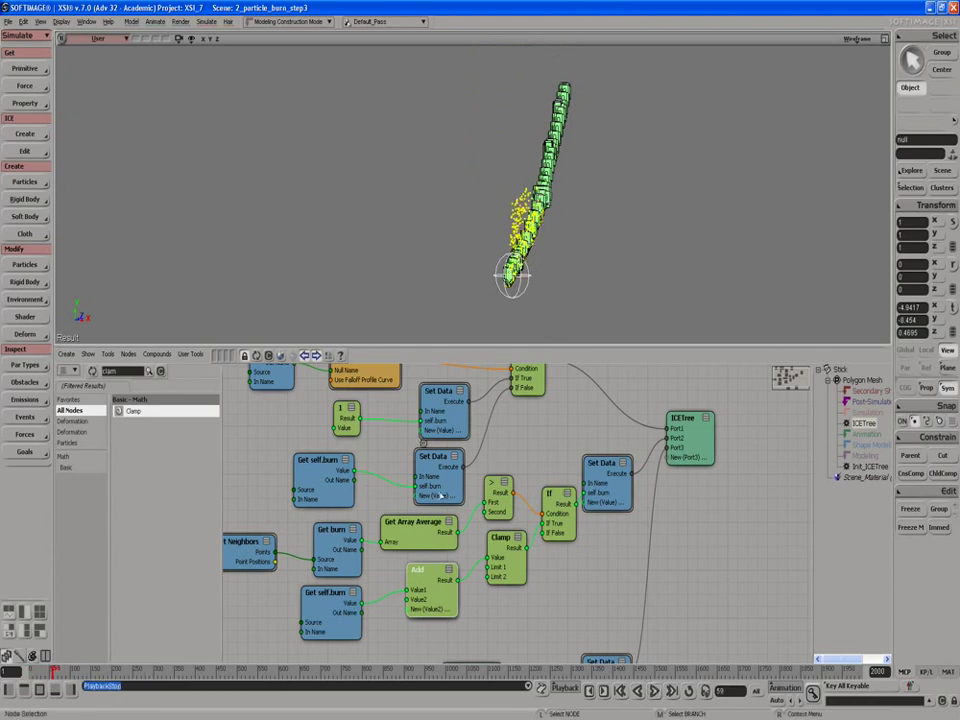
double_click(497, 484)
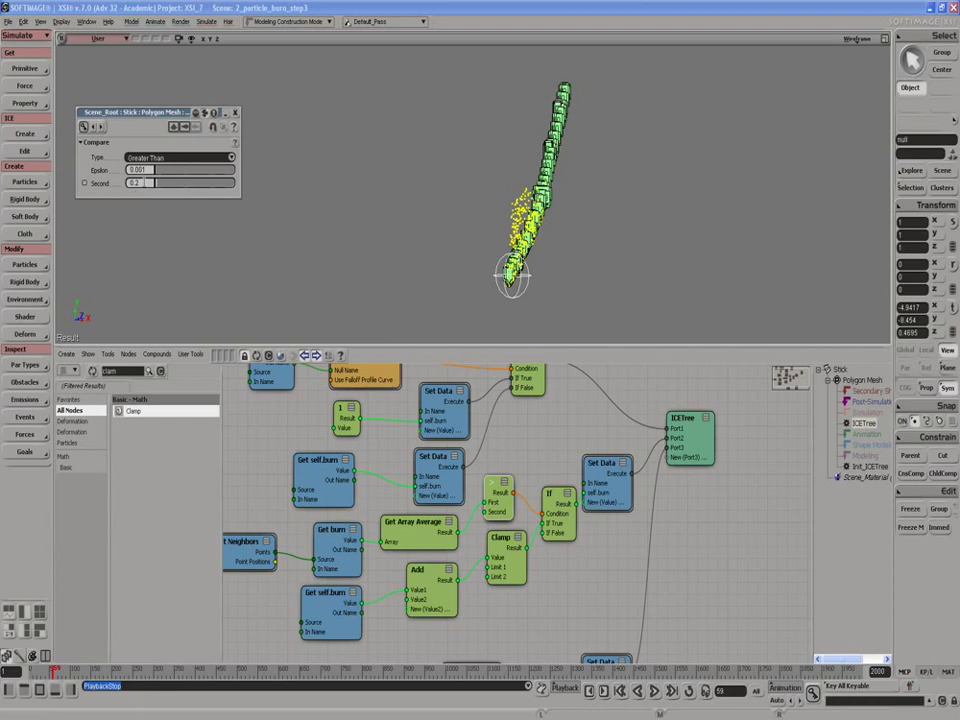
key(Return)
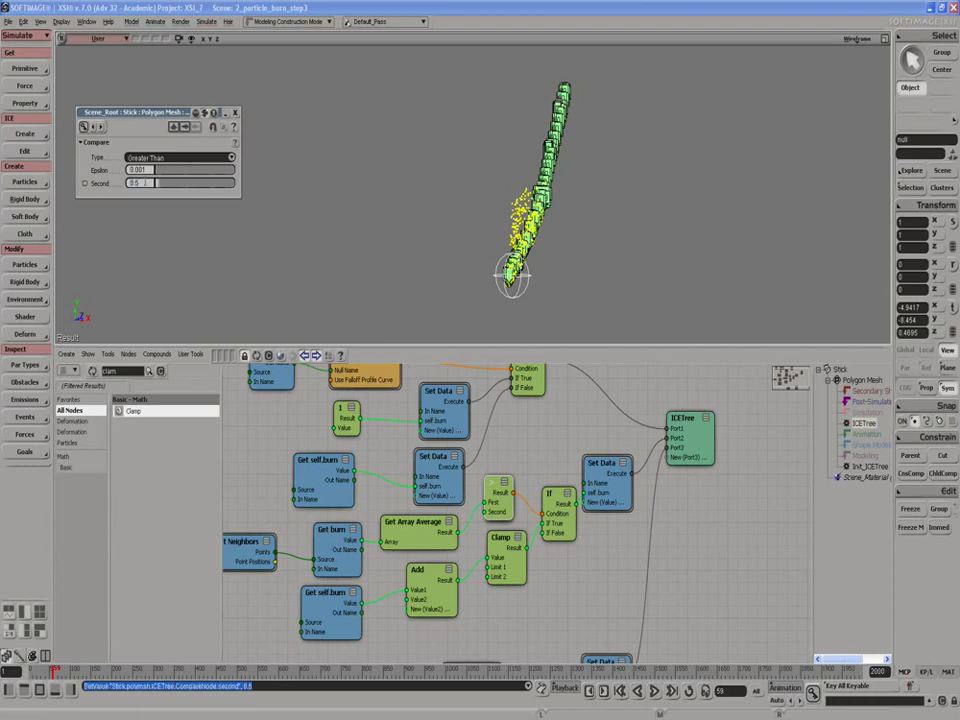
click(654, 691)
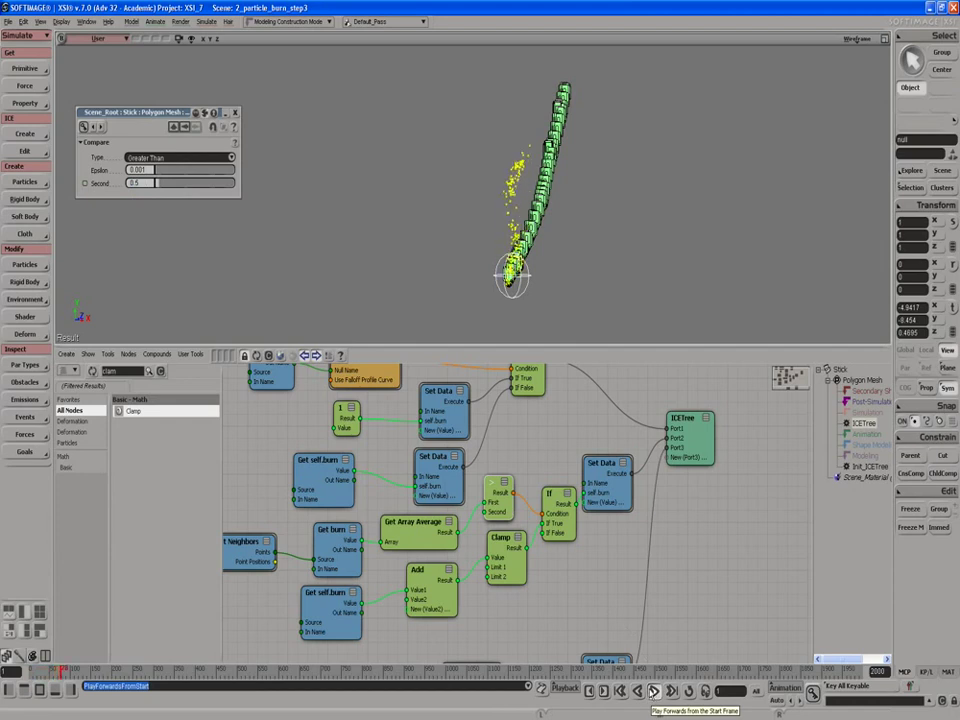
scroll(454, 274, up, 3)
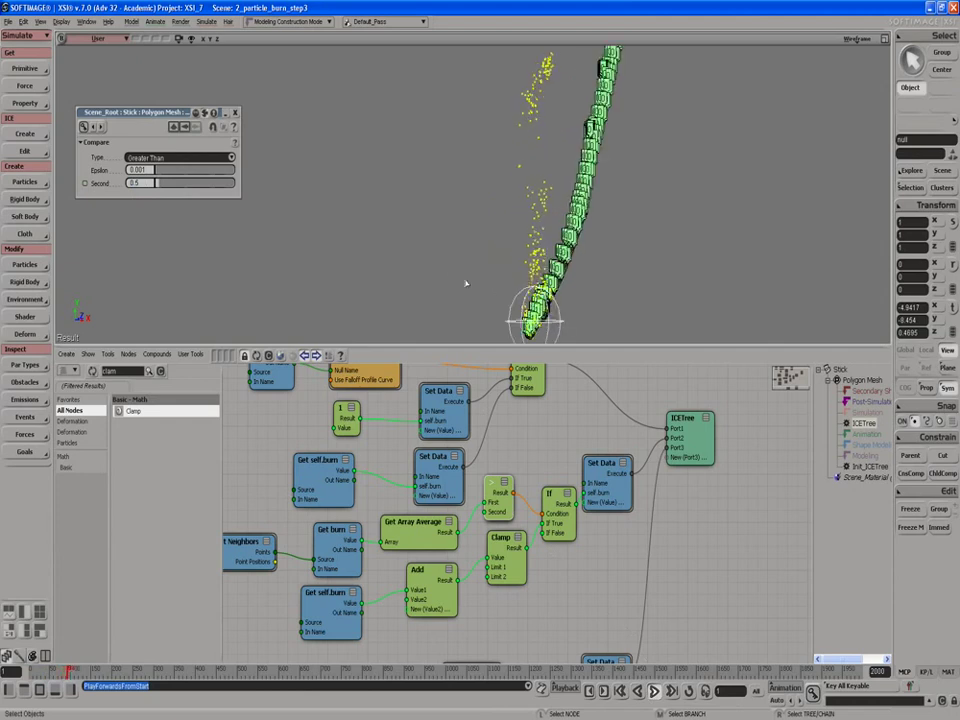
Zoom closer to the stick, lower the threshold to 0.4, and replay the burn
key(s)
middle_drag(454, 272, 446, 204)
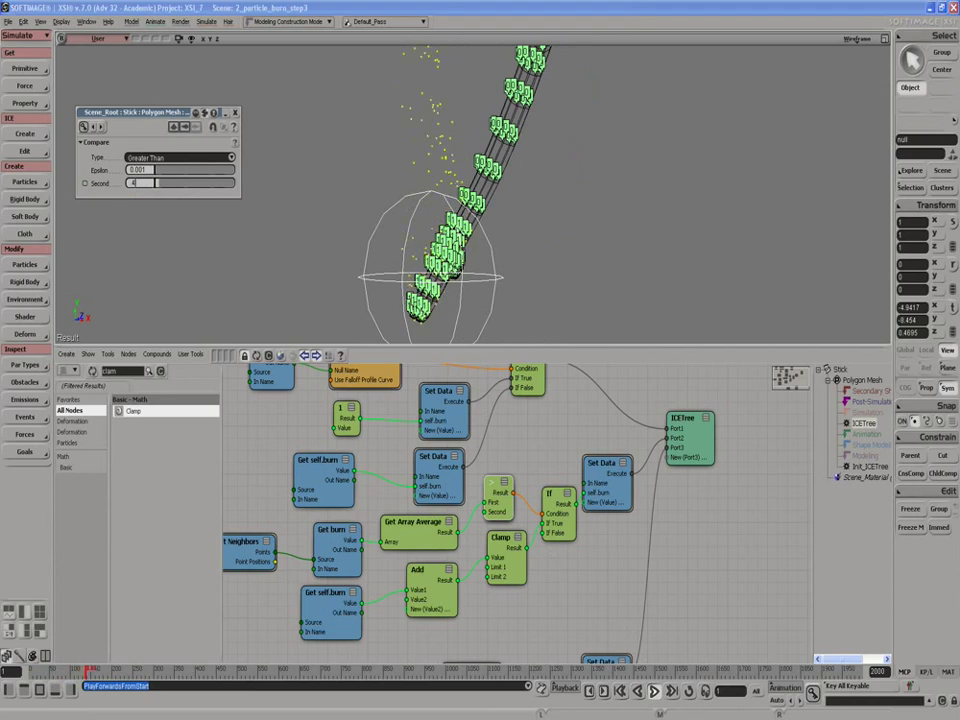
drag(150, 183, 156, 183)
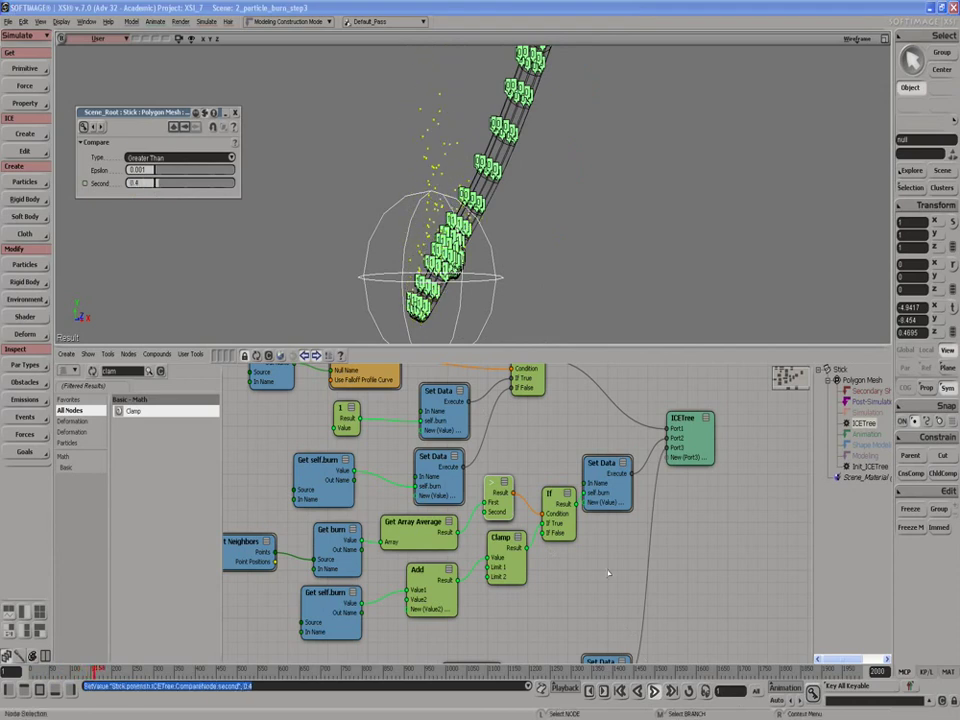
click(654, 691)
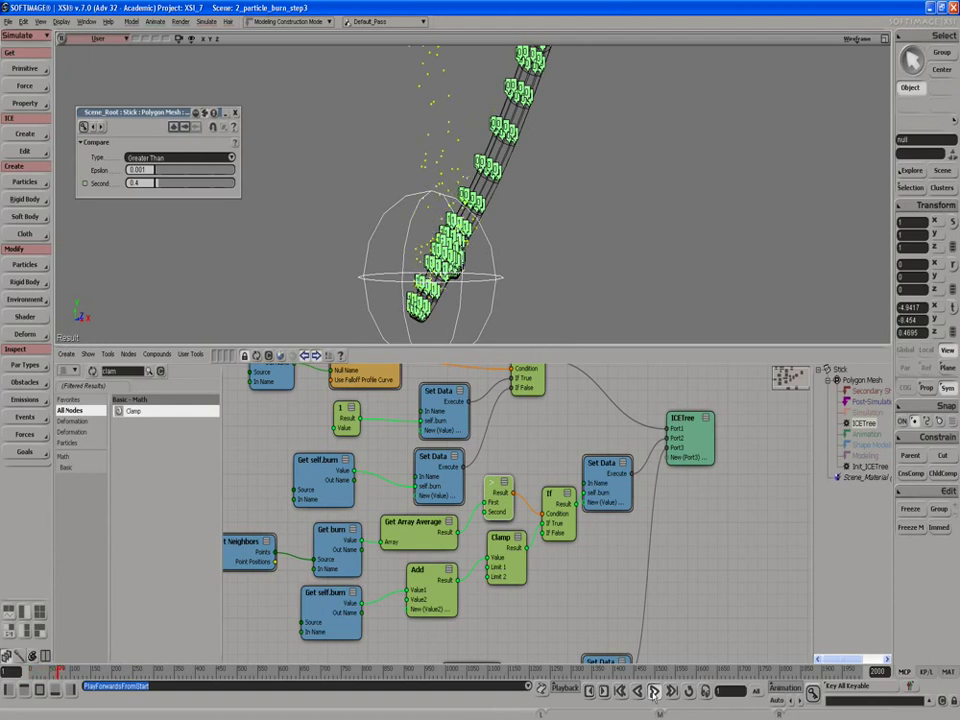
Set the ignition threshold to 0.2 and replay the burn from the start
click(654, 691)
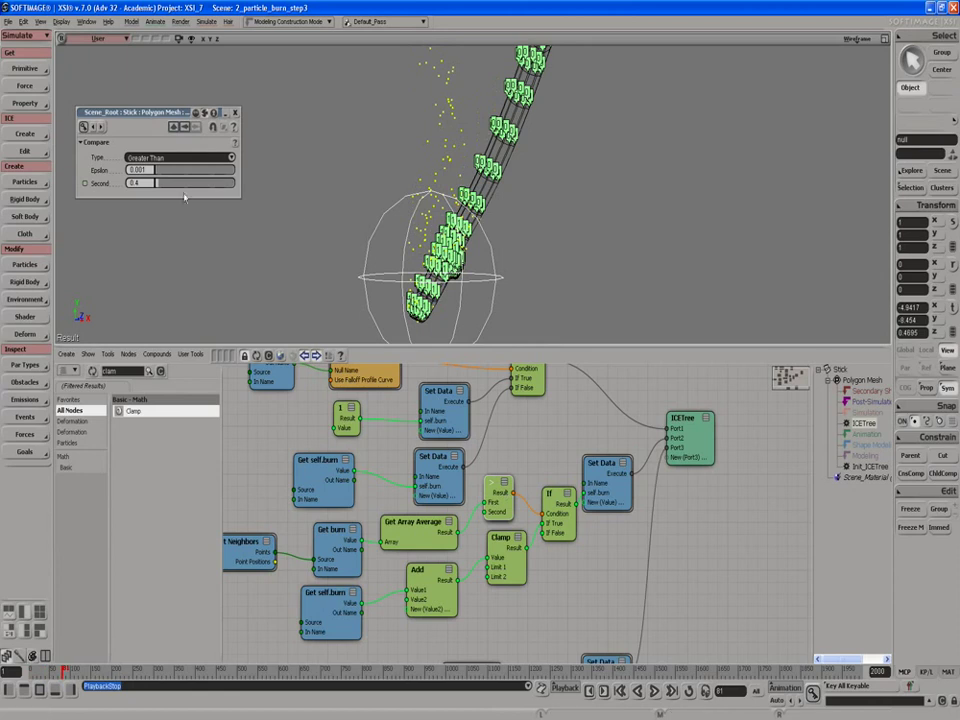
click(135, 183)
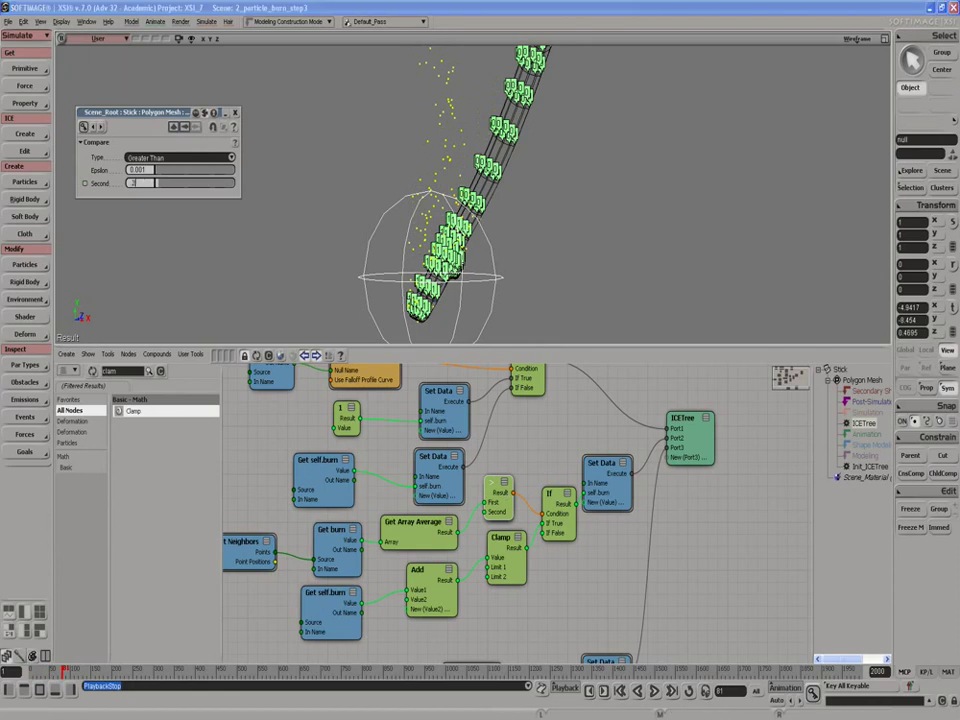
text(.2)
key(Return)
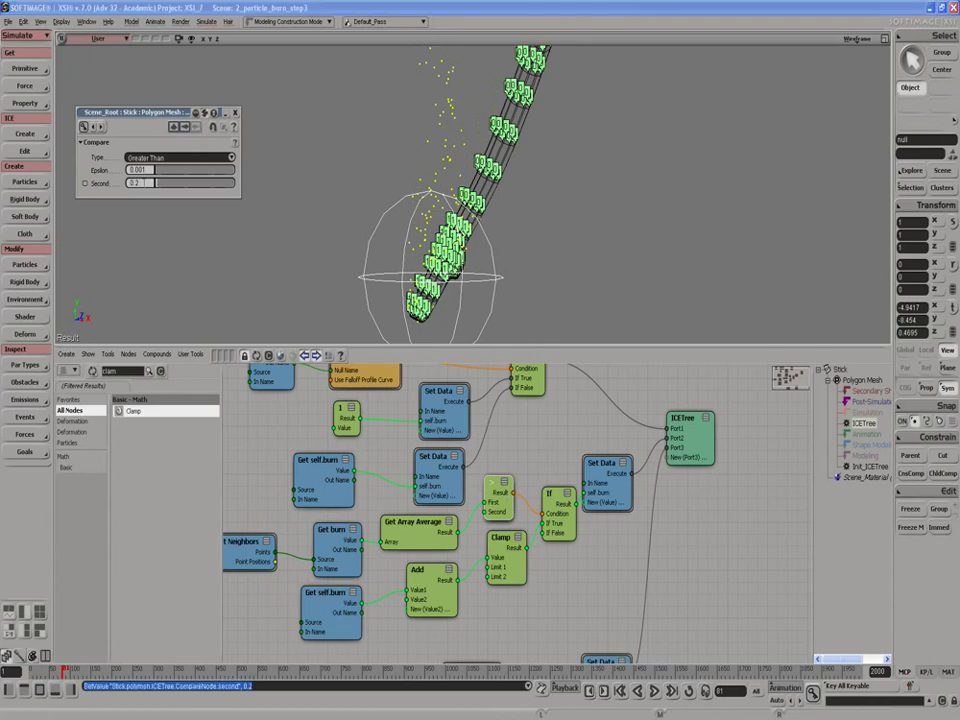
click(655, 691)
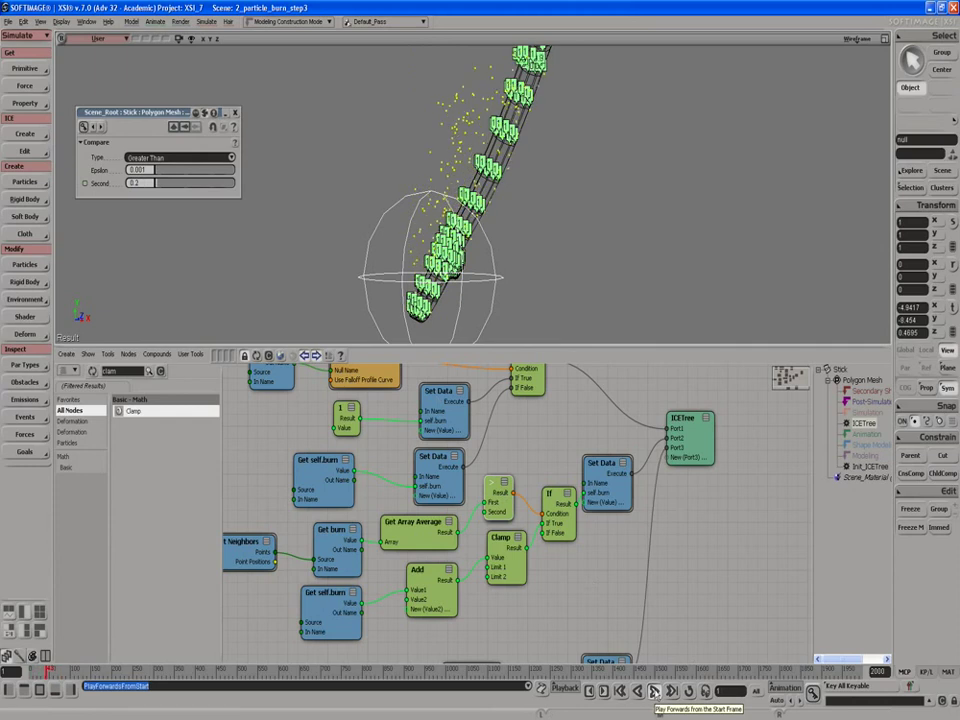
Replay the 0.05 test on the Add node, then restore its burn increment to 0.1
click(655, 691)
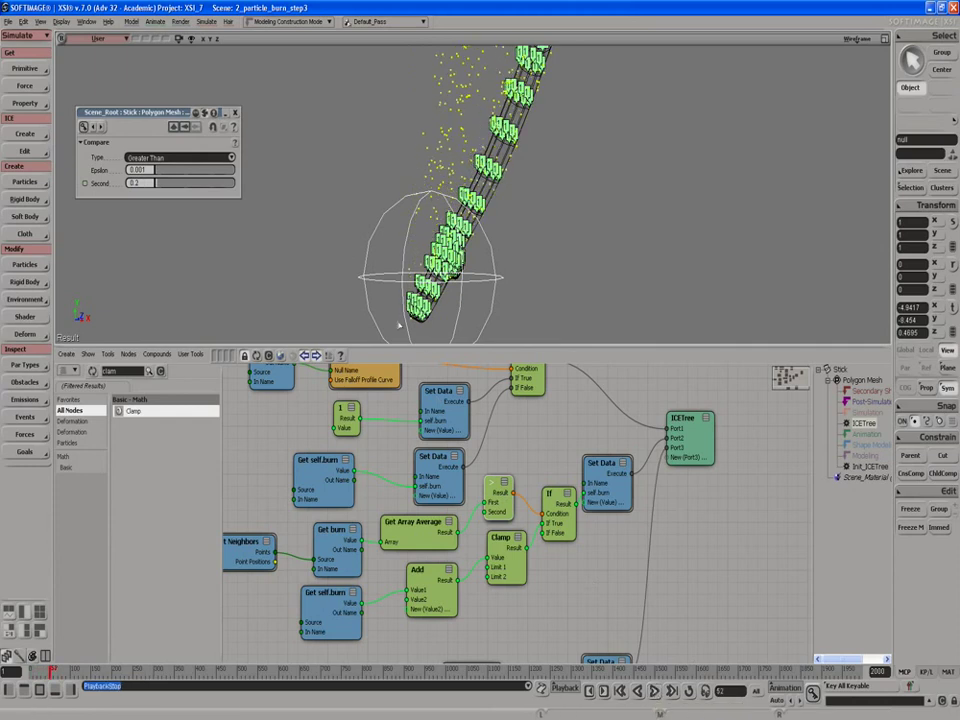
click(426, 584)
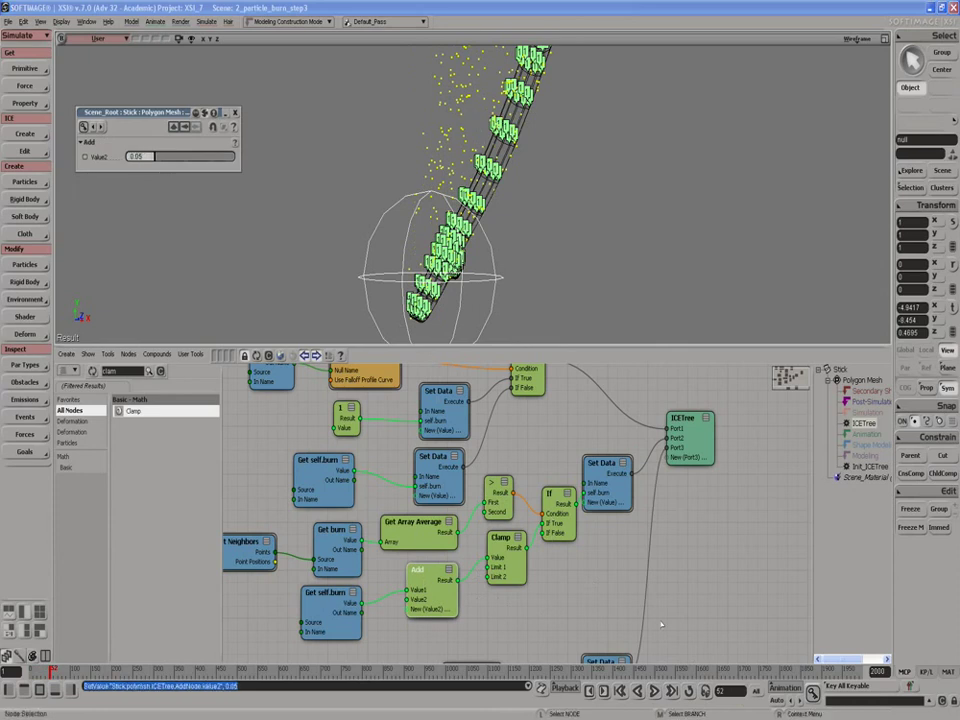
click(655, 691)
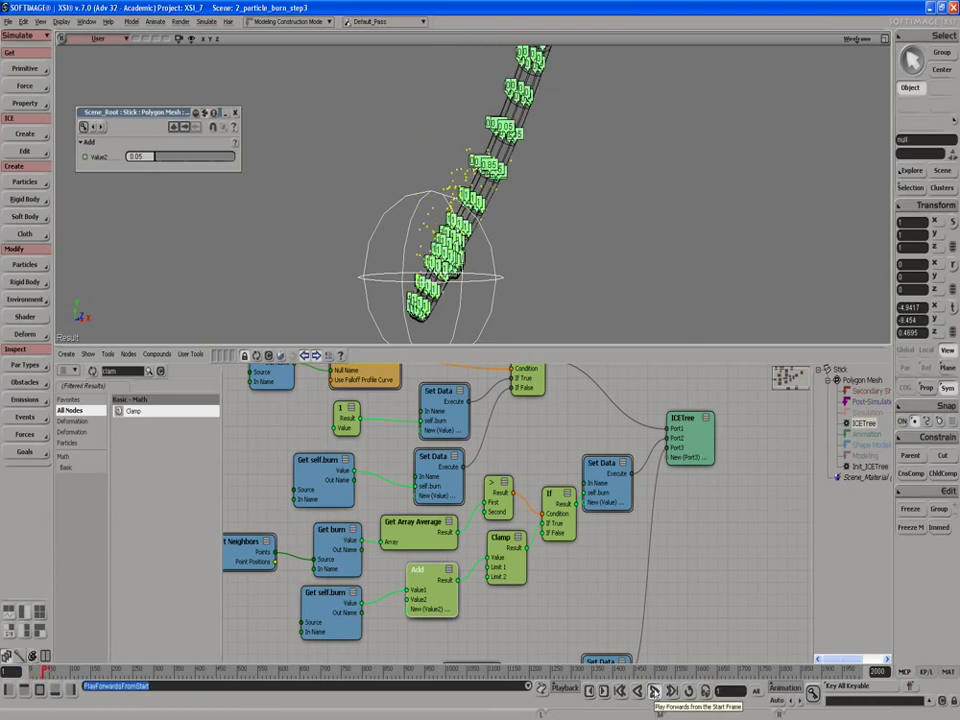
click(140, 156)
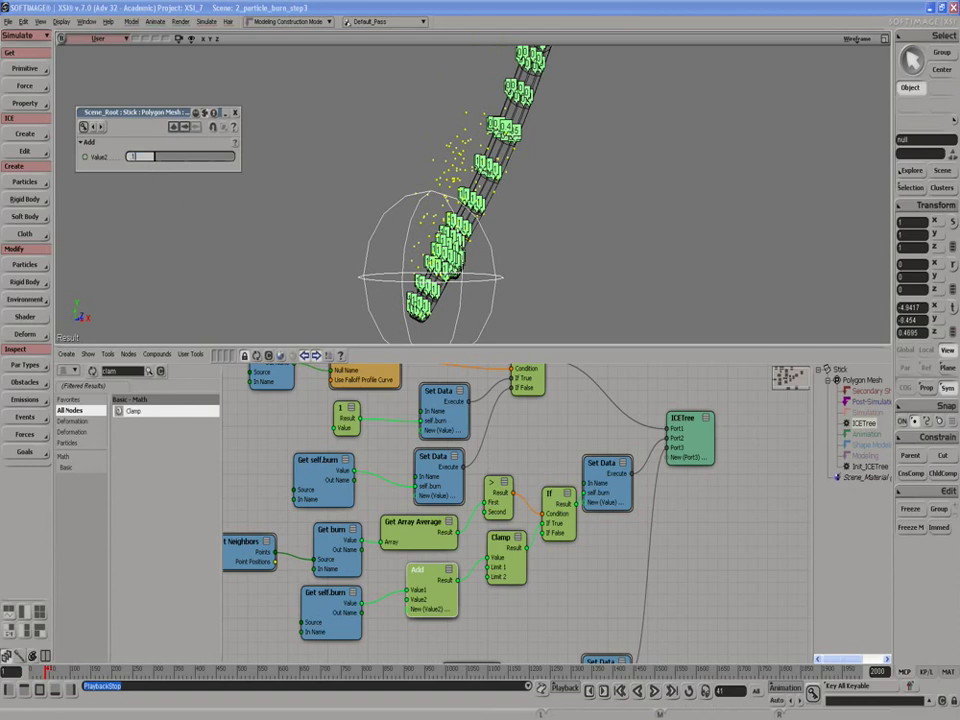
text(0.1)
key(Return)
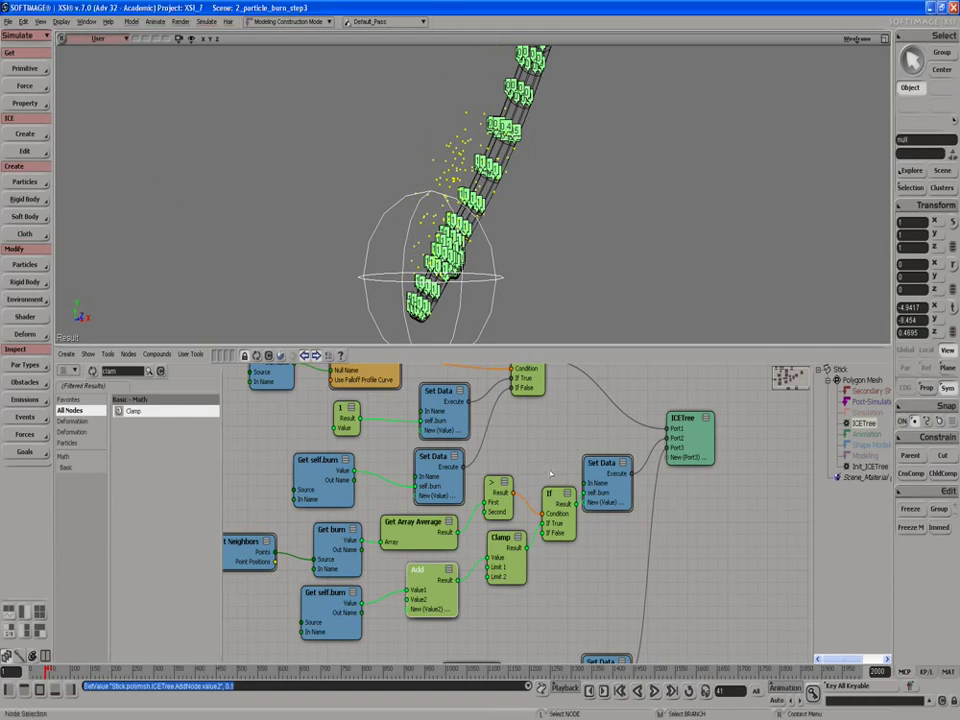
key(a)
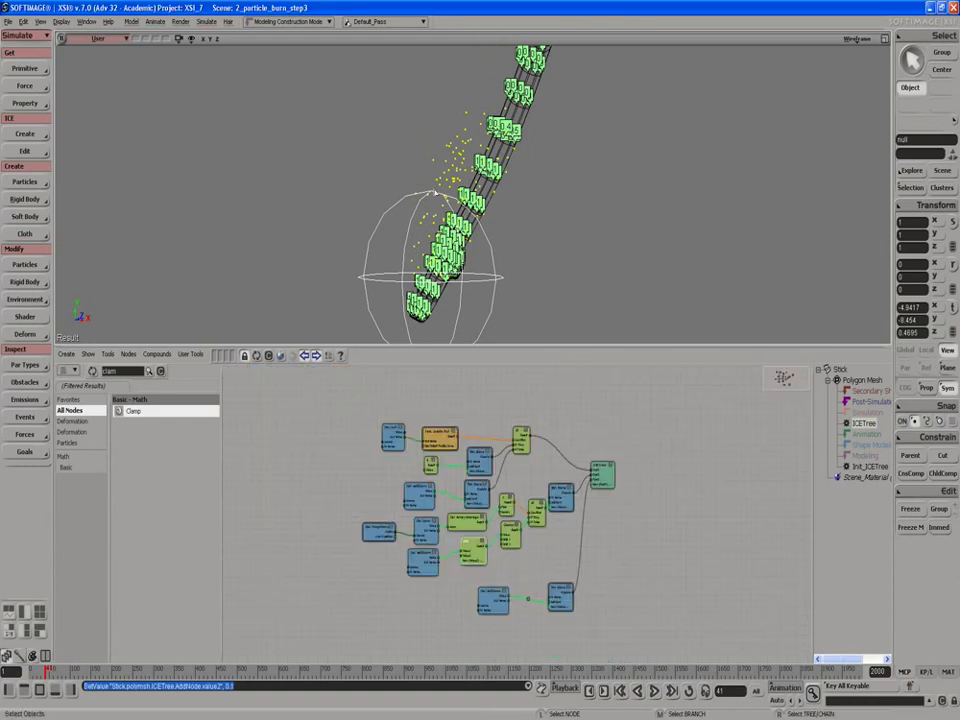
Set the point cloud's Compare node threshold to 0.5 in its ICE tree
click(445, 160)
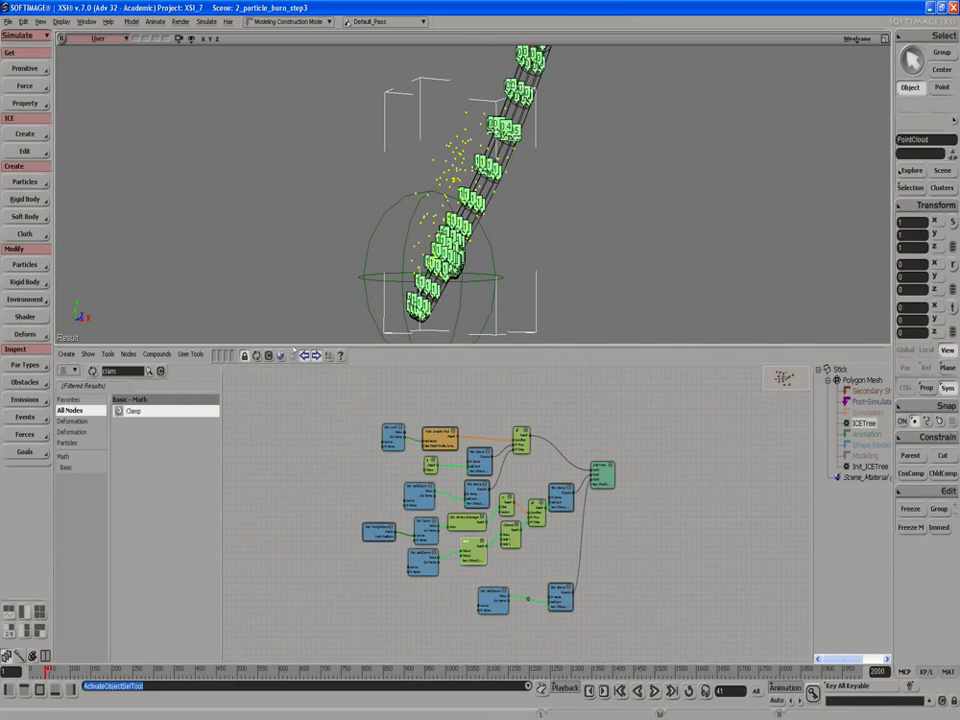
click(257, 356)
scroll(480, 465, up, 4)
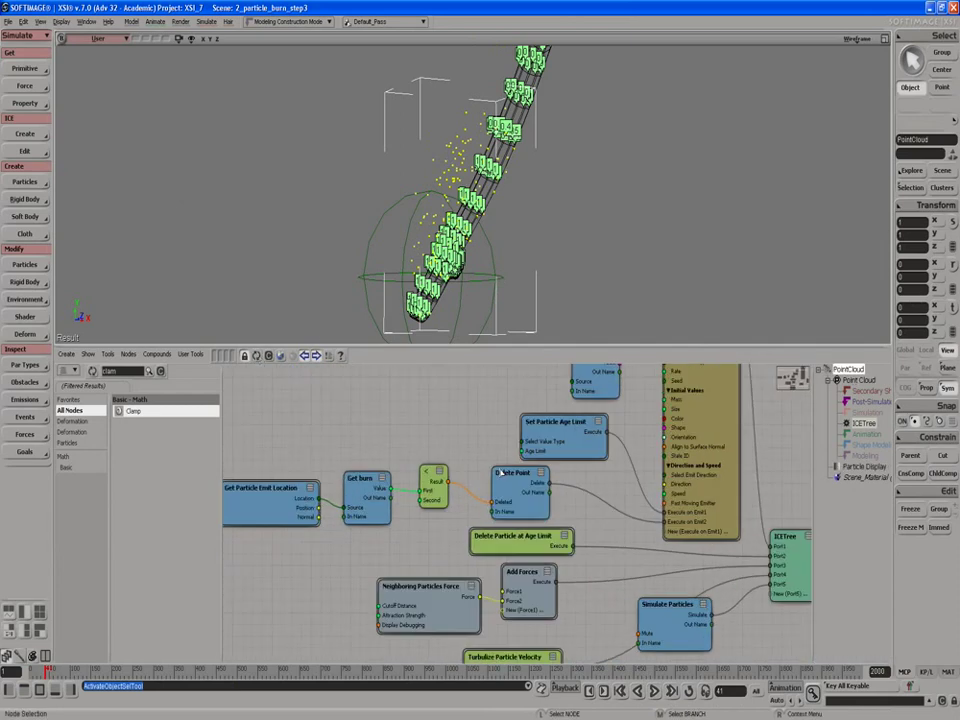
double_click(437, 481)
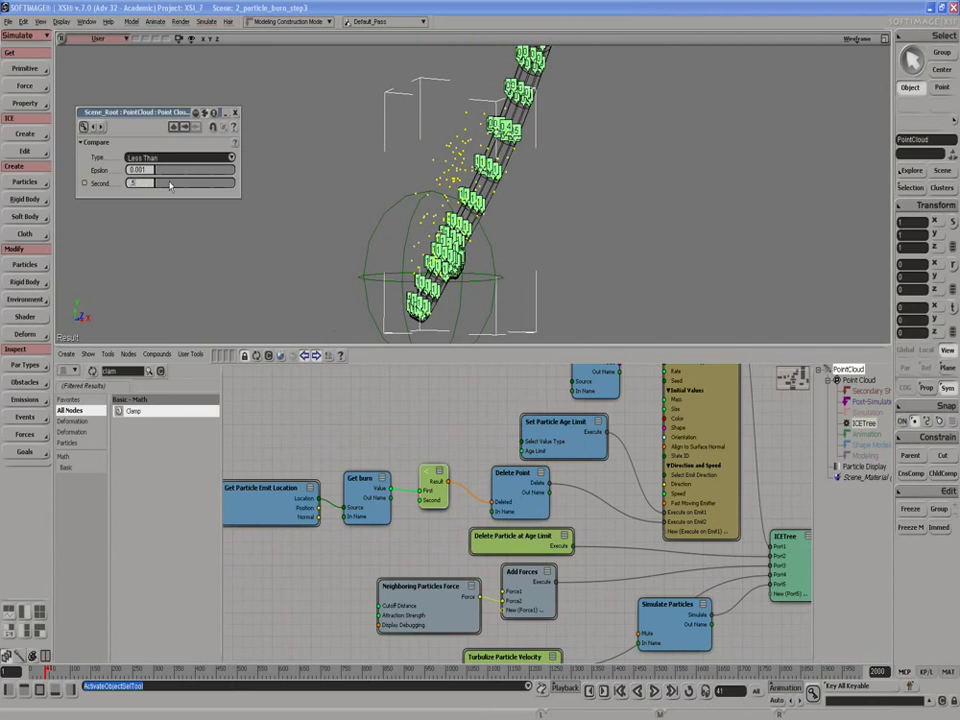
key(Return)
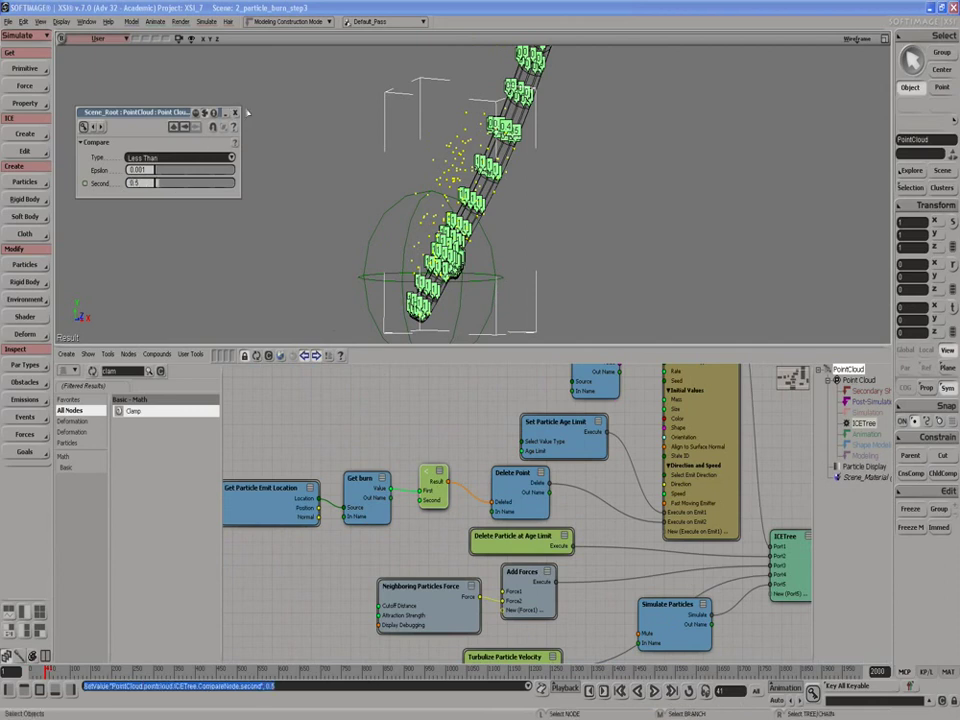
click(234, 113)
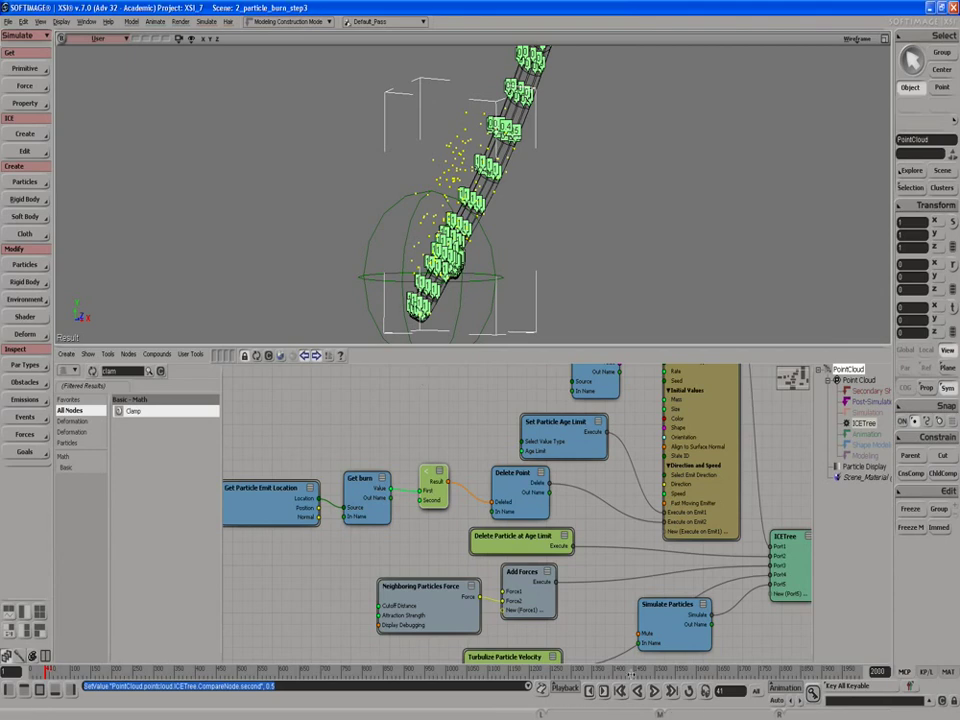
Replay the particle simulation from the start, then stop it and fit the graph
click(654, 691)
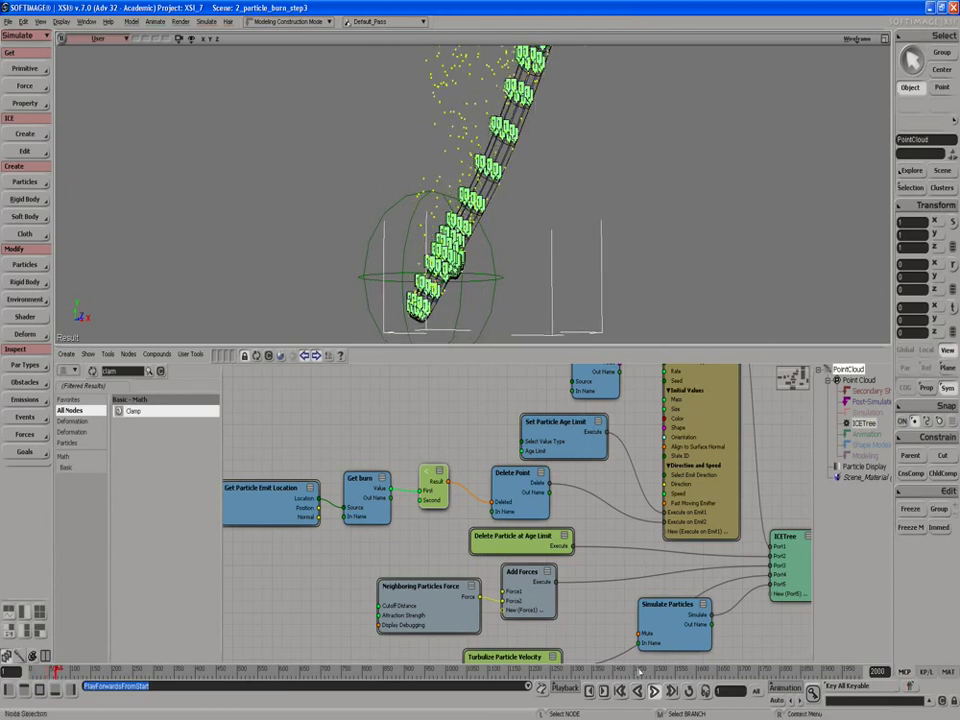
click(653, 693)
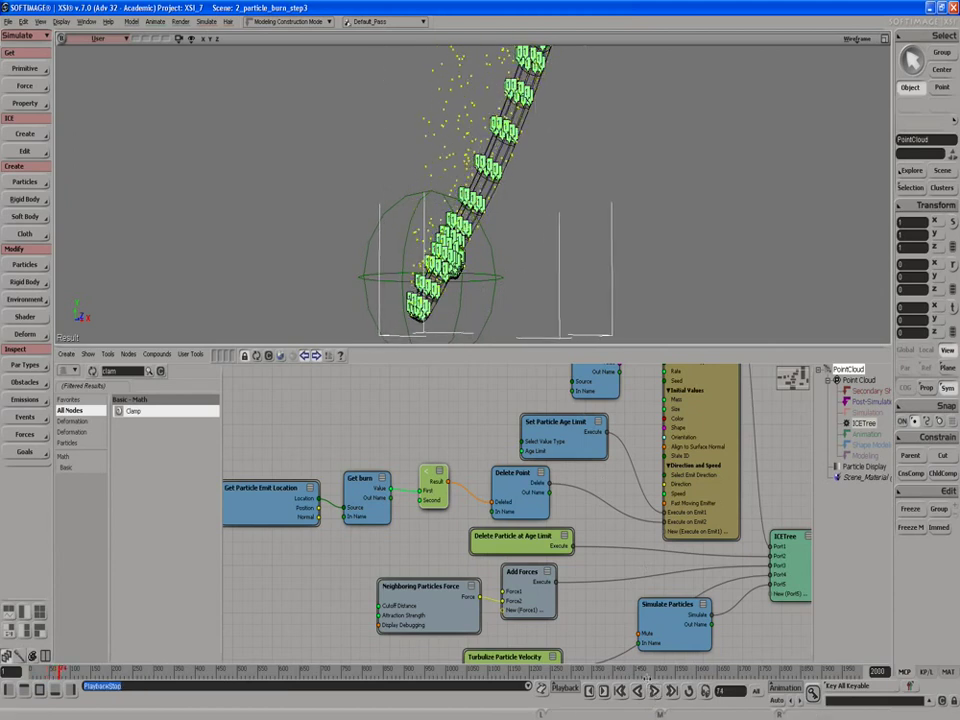
key(a)
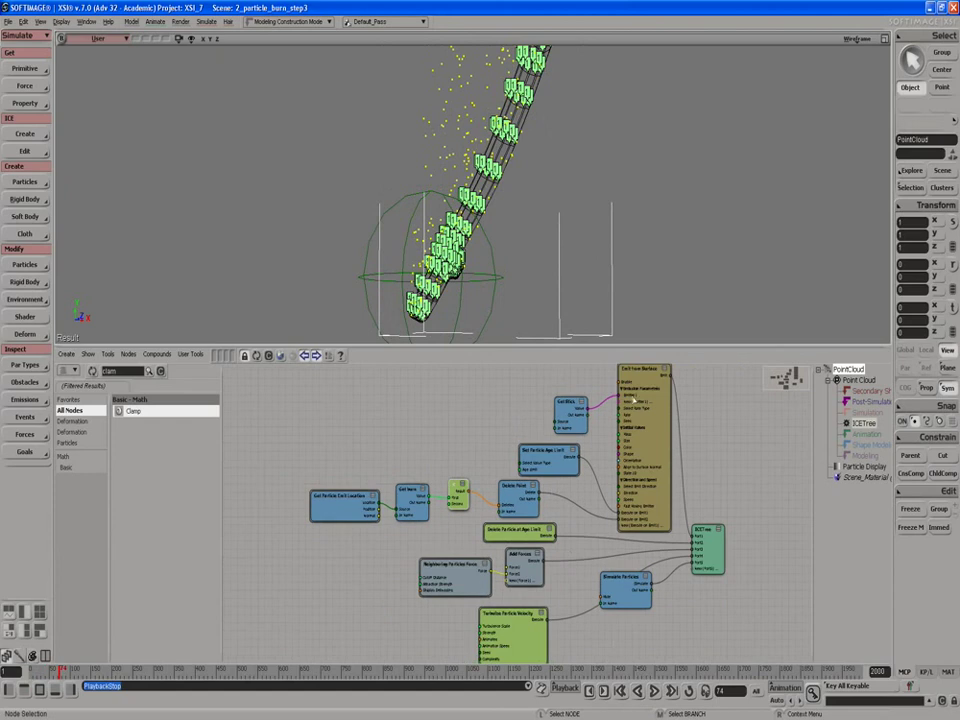
scroll(490, 526, up, 2)
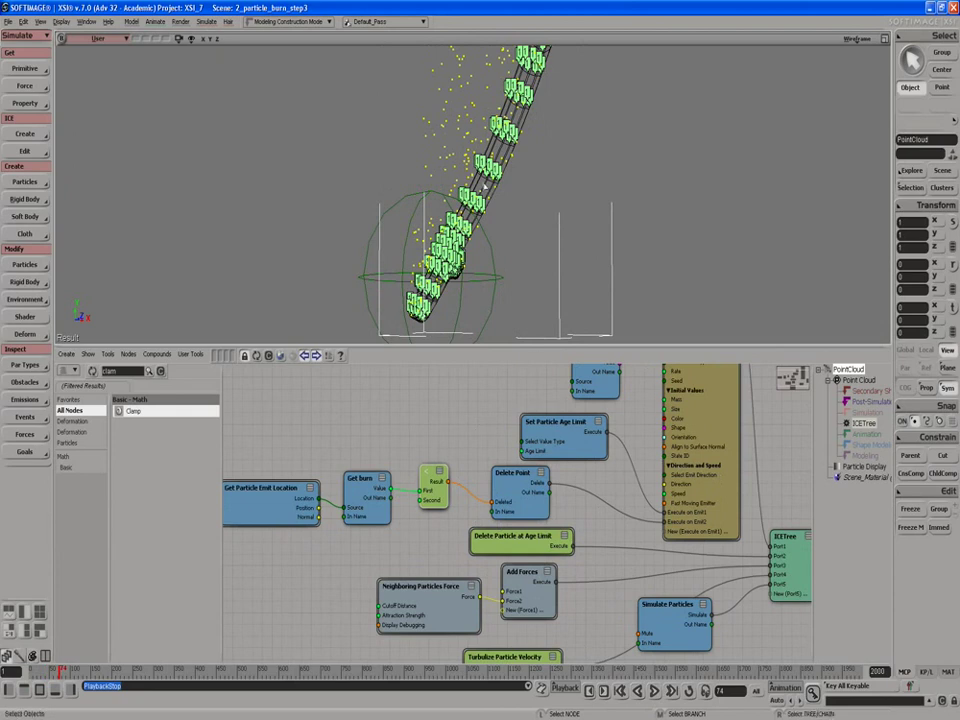
Select the Stick and open its main ICETree graph
click(484, 189)
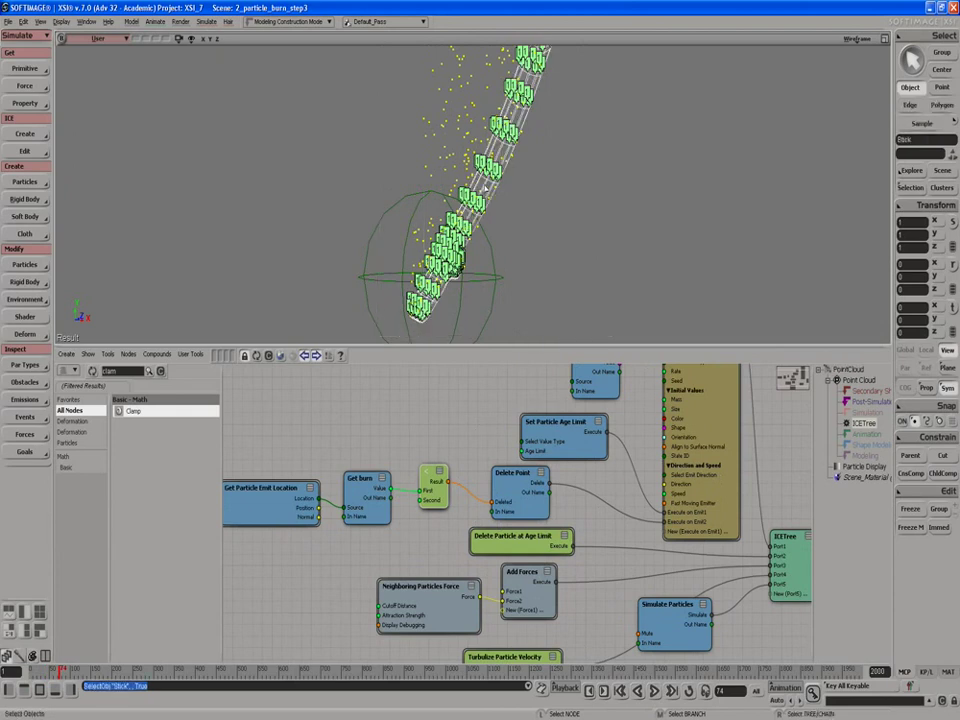
click(256, 362)
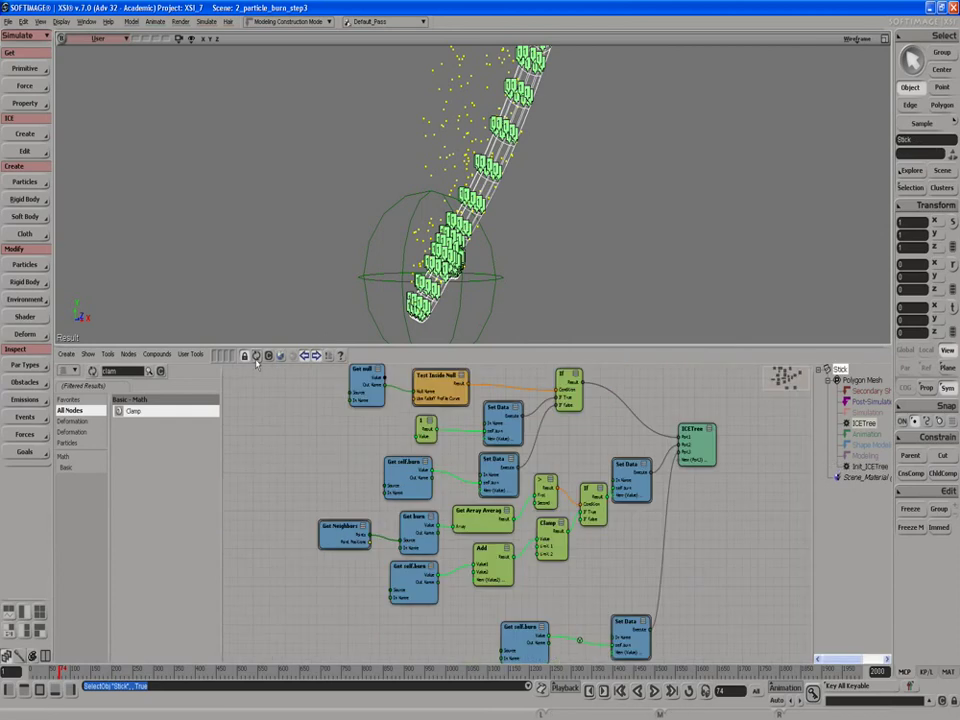
click(858, 467)
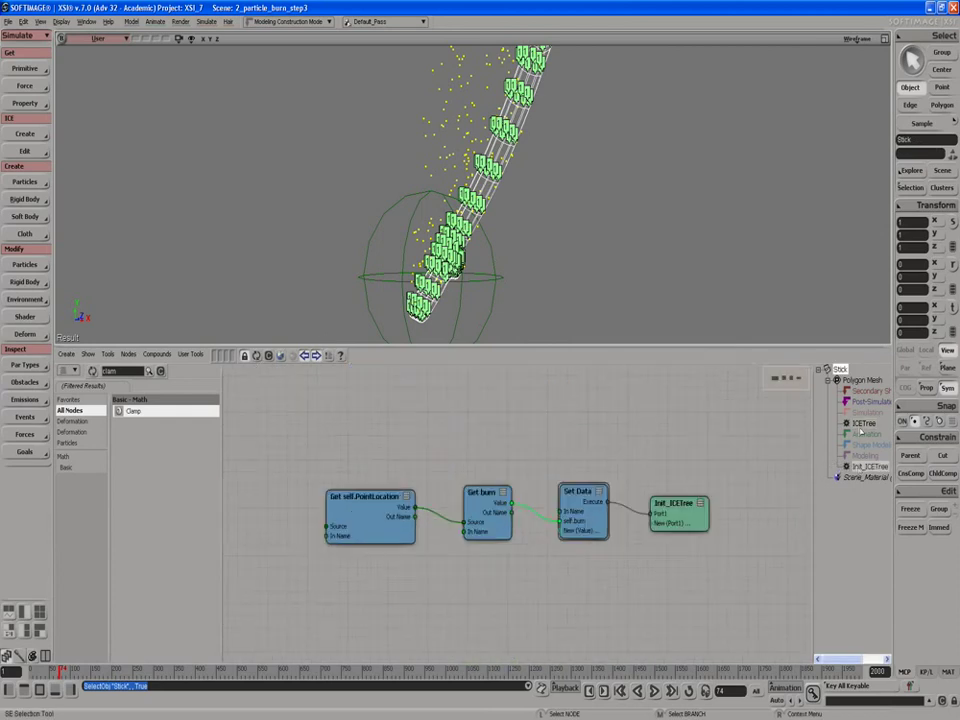
click(862, 423)
Move the Set Data node and the burn-spreading node group into a cleaner layout
middle_drag(655, 530, 636, 522)
drag(660, 482, 665, 495)
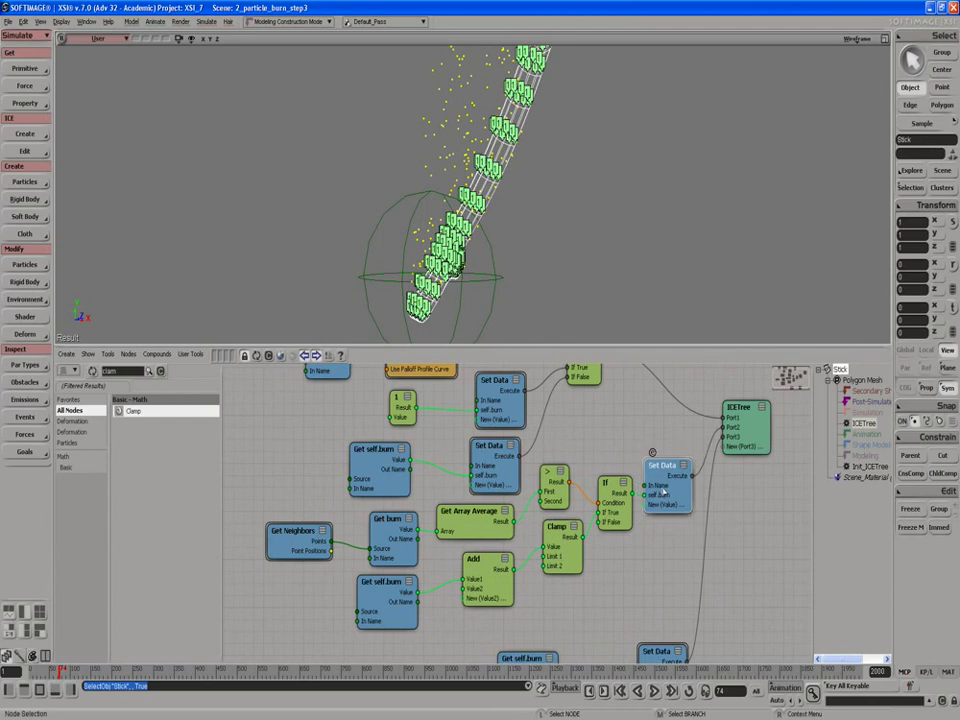
drag(710, 640, 260, 500)
drag(558, 527, 556, 552)
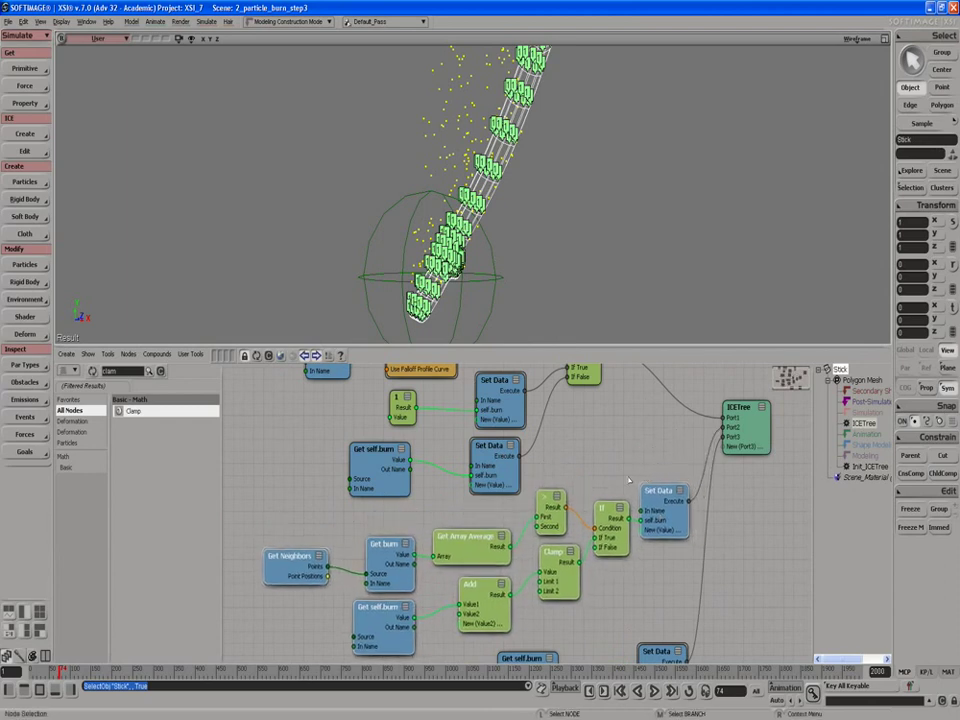
key(a)
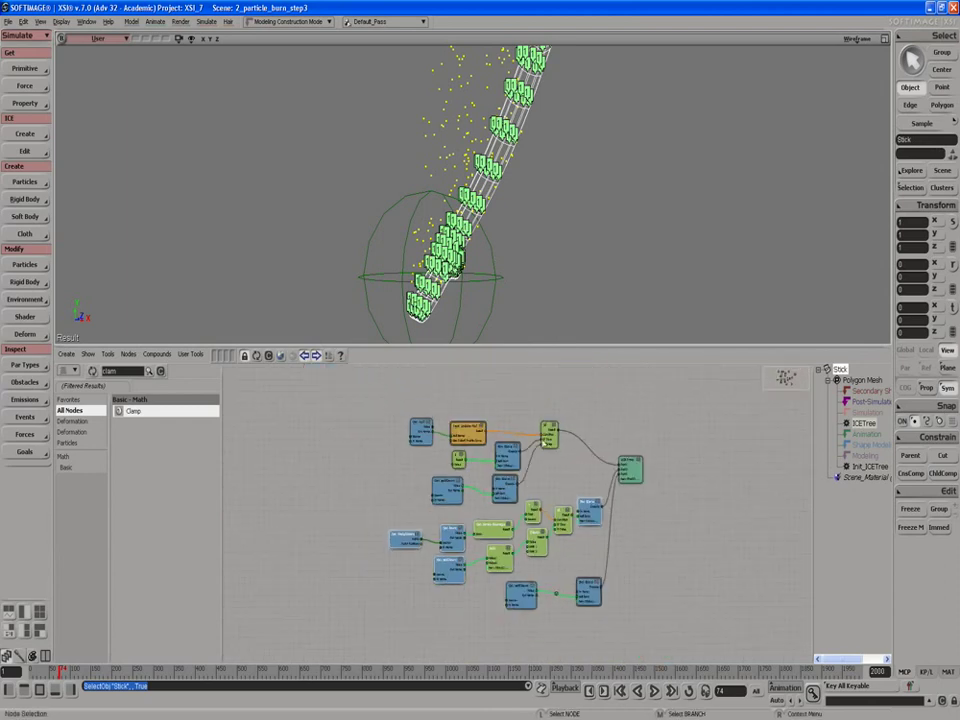
drag(559, 435, 567, 408)
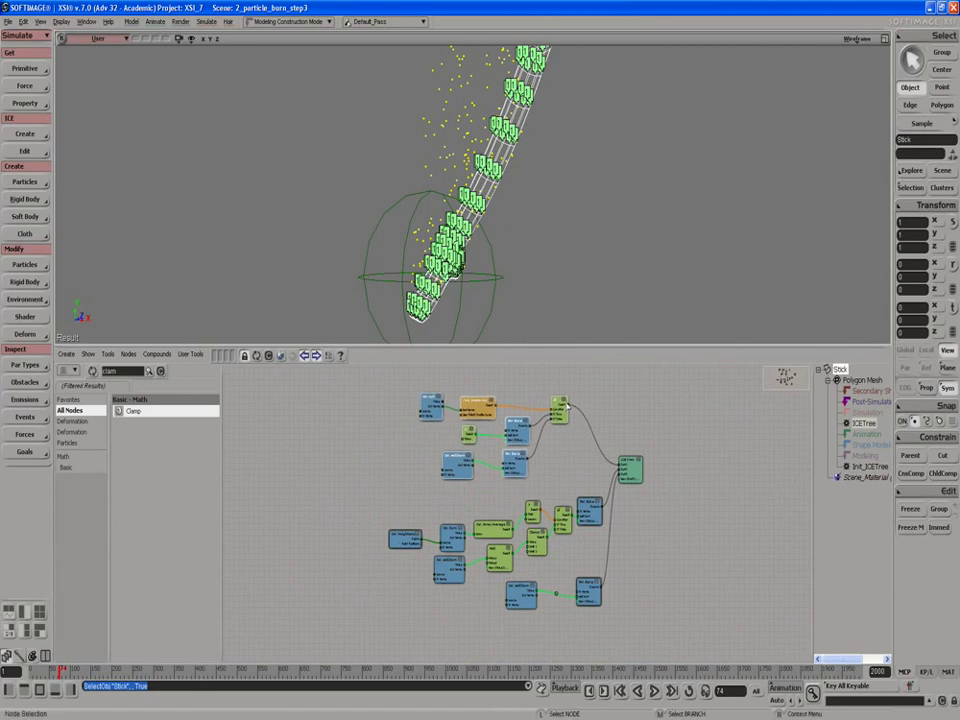
Nudge individual nodes, including the bottom Get self.burn node, into position
click(590, 507)
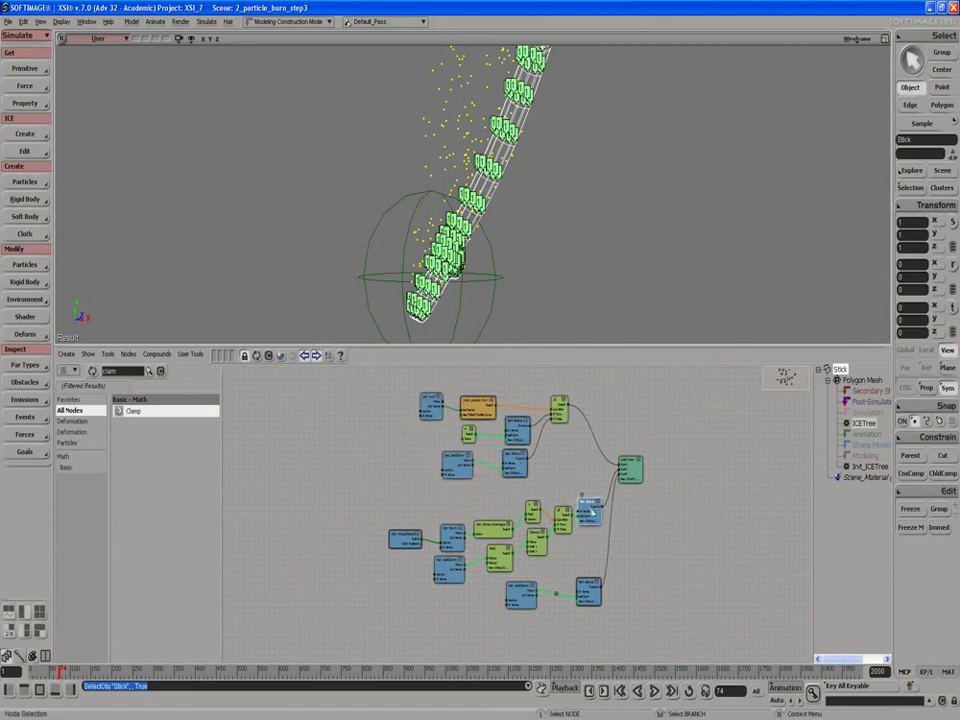
drag(593, 513, 592, 508)
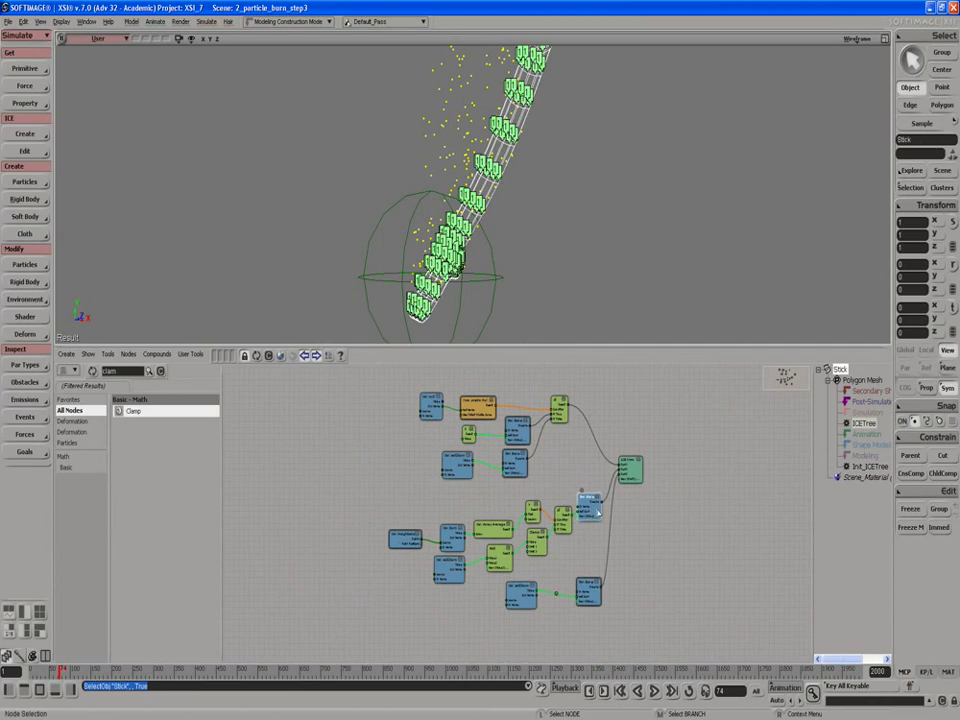
middle_click(598, 513)
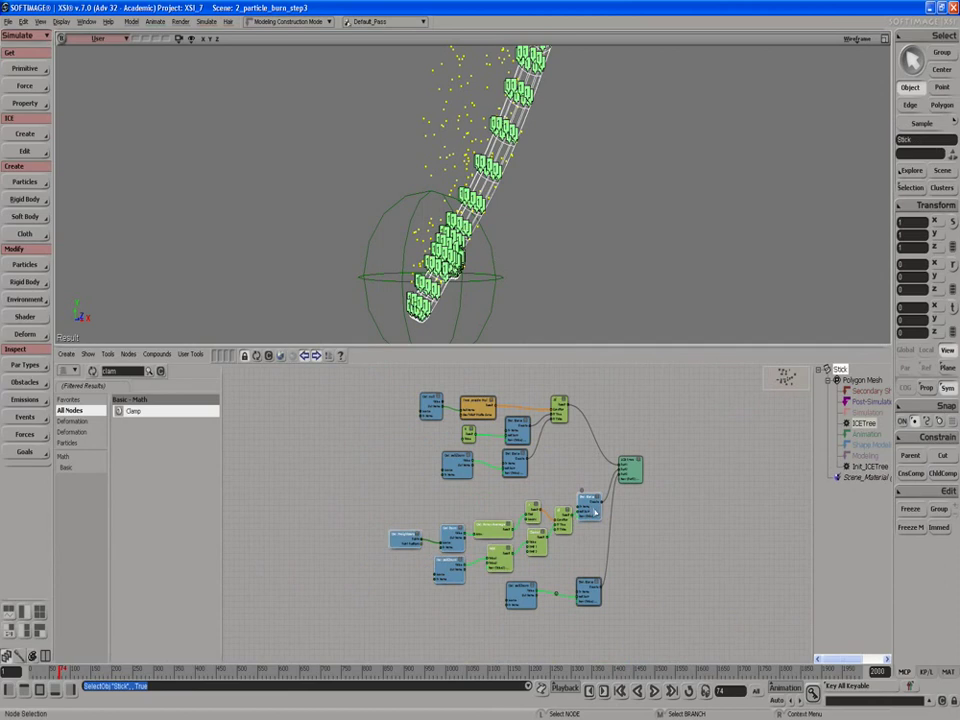
scroll(591, 496, up, 2)
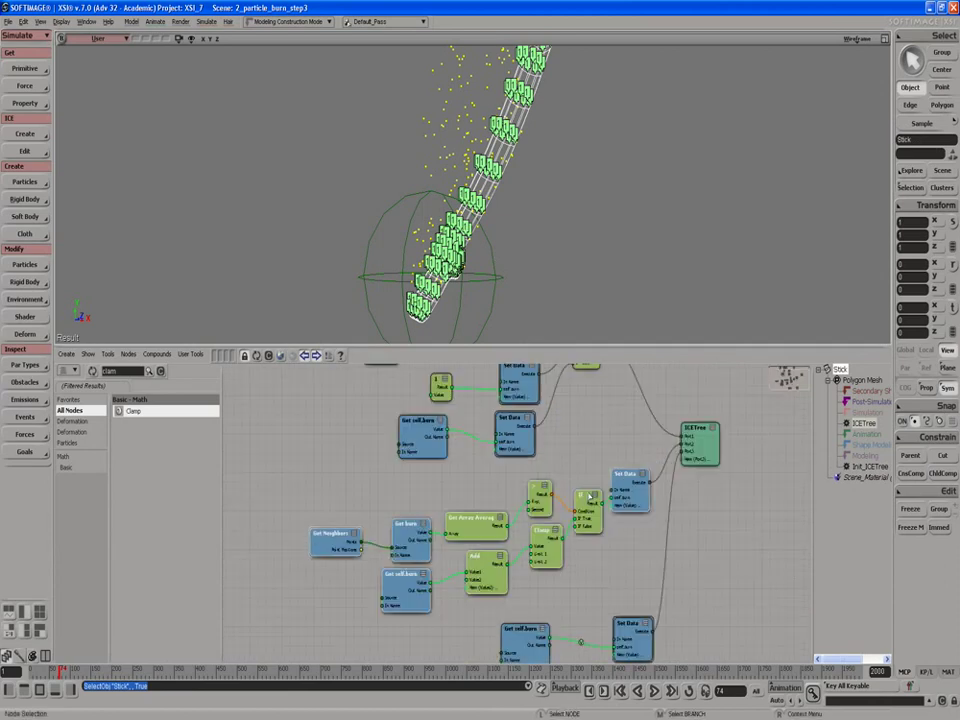
click(534, 655)
drag(532, 655, 535, 662)
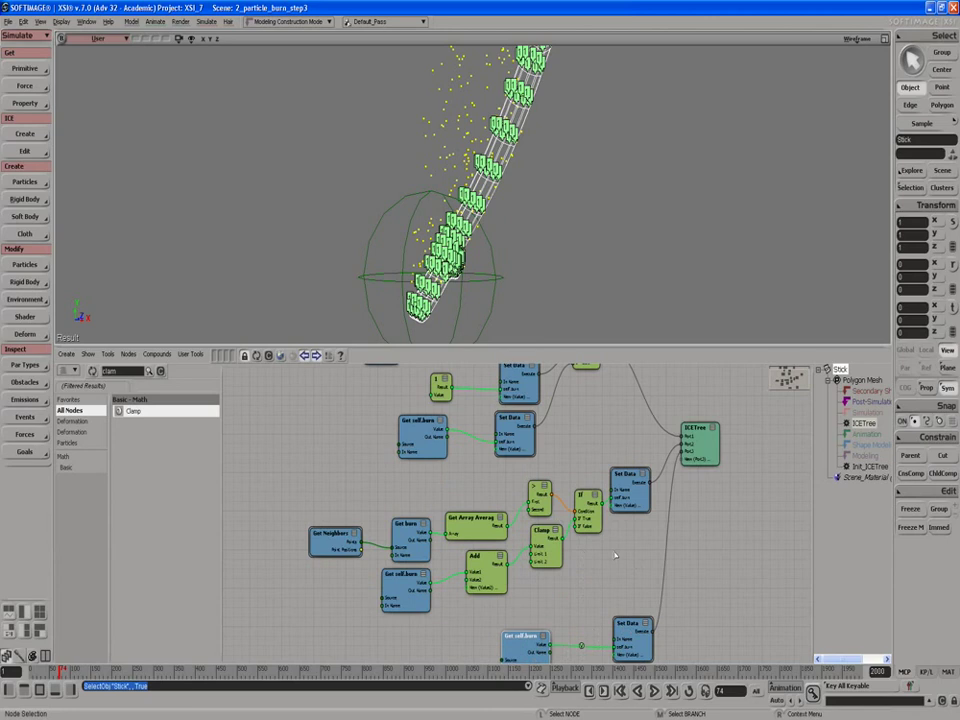
scroll(615, 555, down, 2)
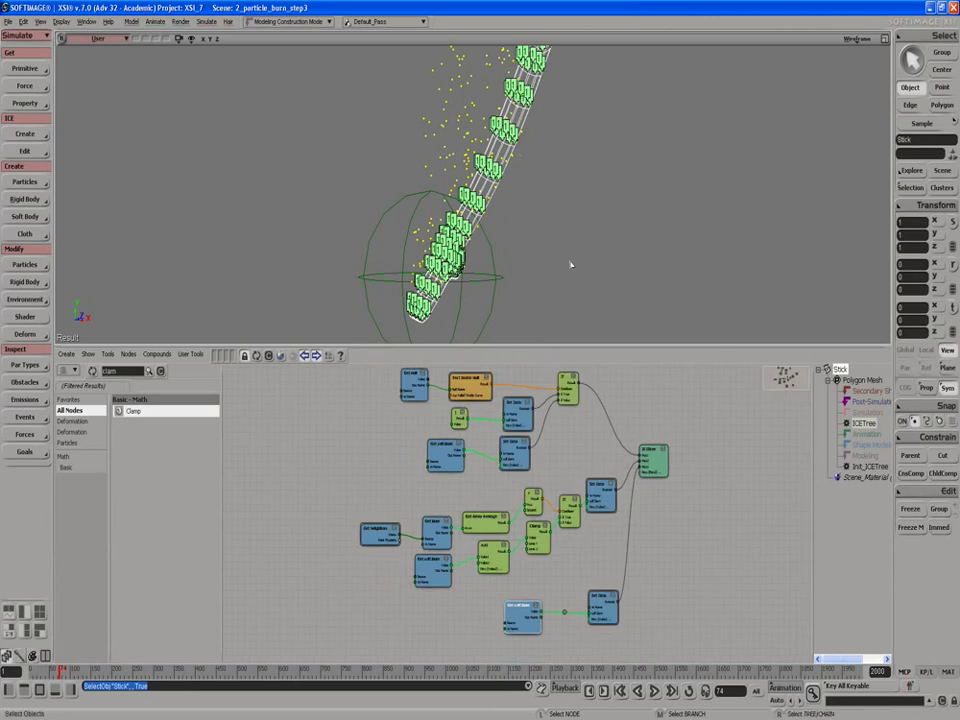
scroll(563, 235, down, 3)
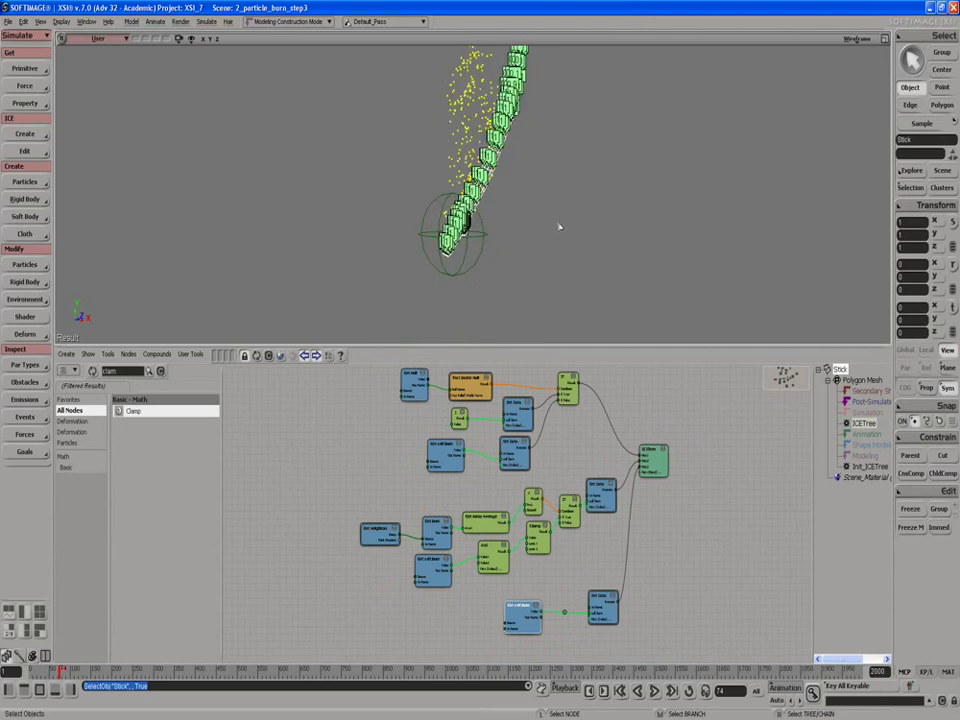